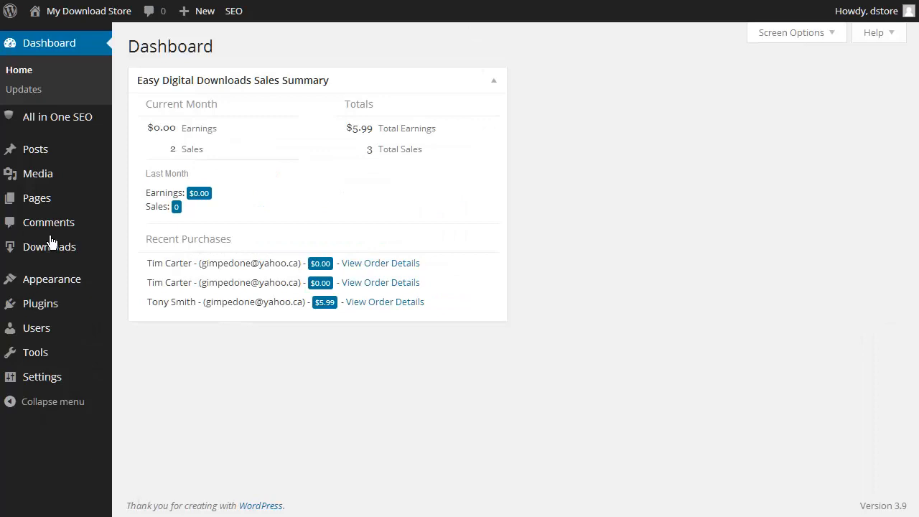
Search the WordPress plugin directory for "email users" to add a new plugin
mouse_move(53, 310)
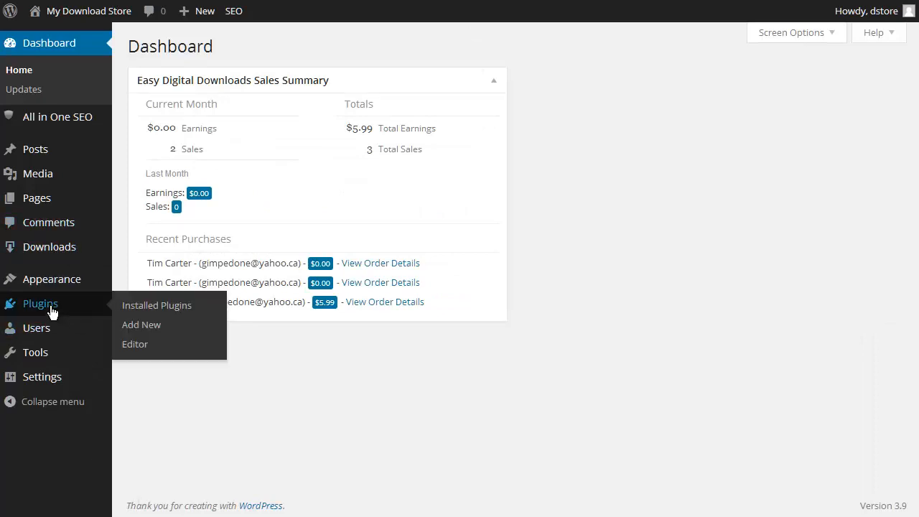
left_click(158, 331)
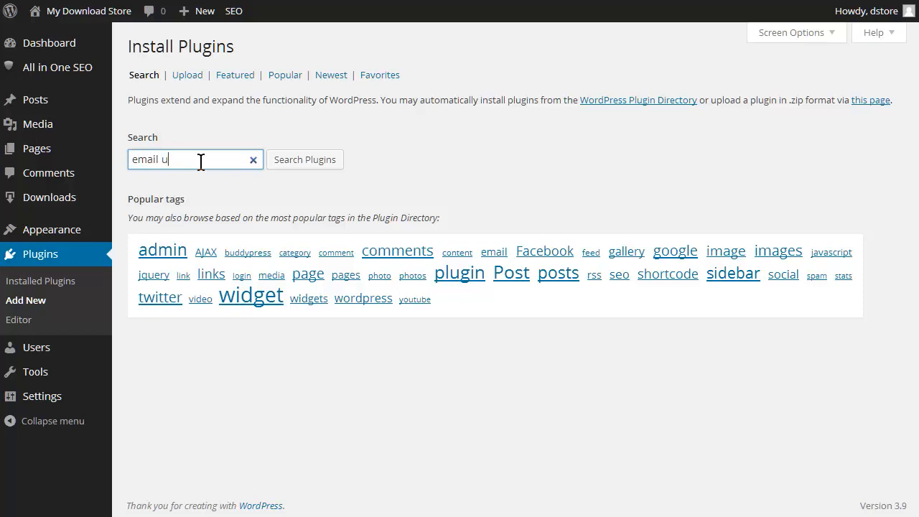
type("rs")
key("Return")
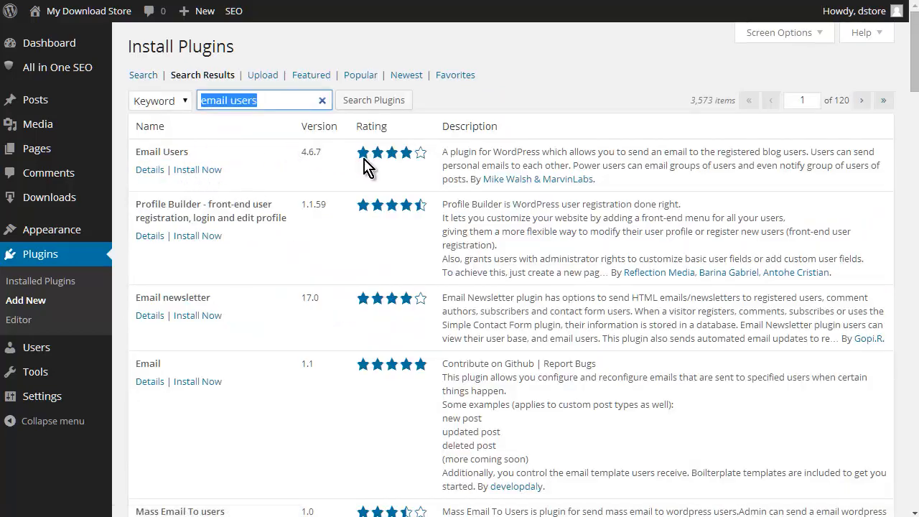
Install the Email Users 4.6.7 plugin and activate it
left_click(206, 173)
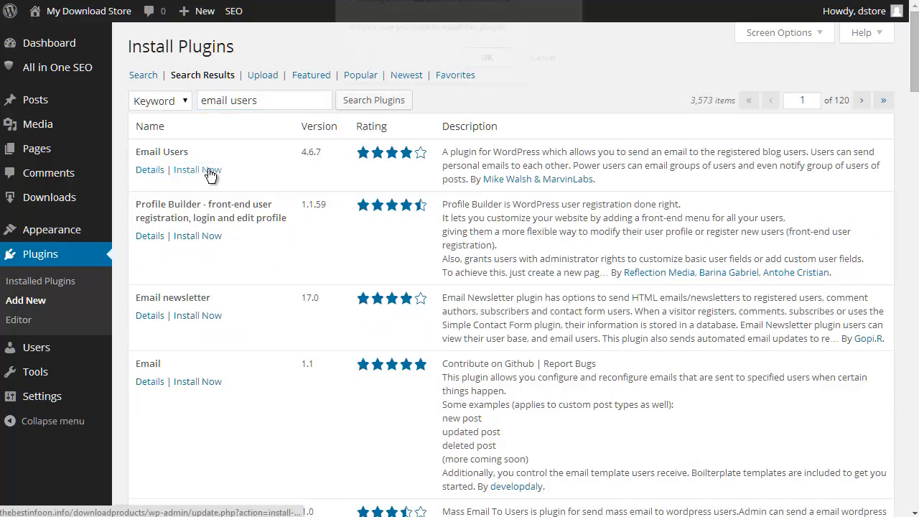
left_click(475, 60)
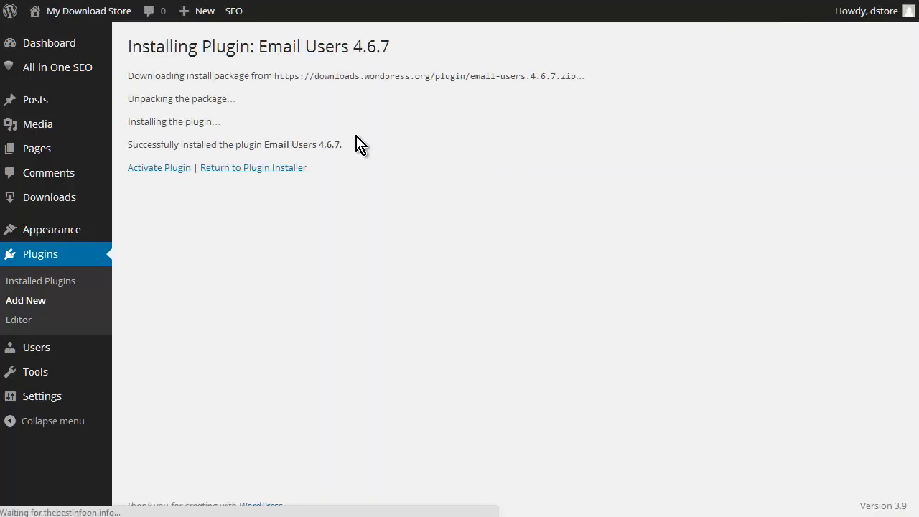
left_click(159, 170)
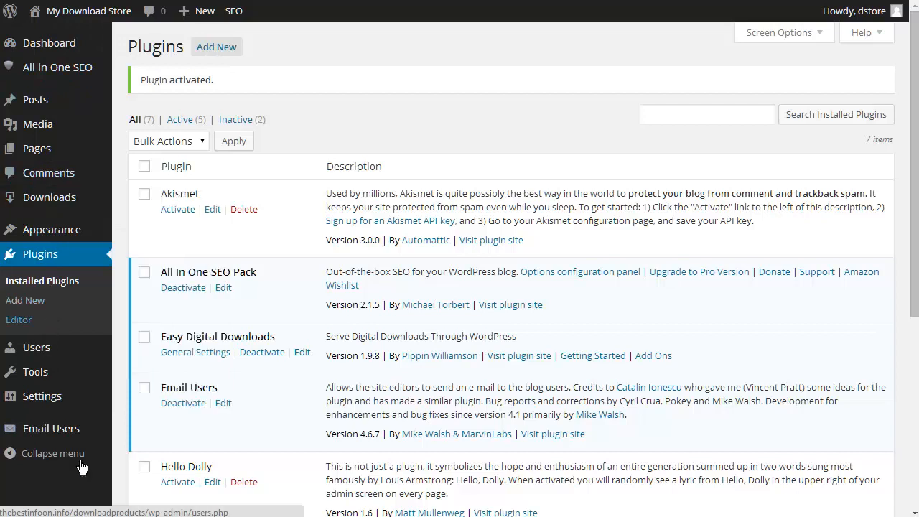
Open the Email Users plugin's User Settings and examine the bulk actions available for notifications and mass email
mouse_move(47, 431)
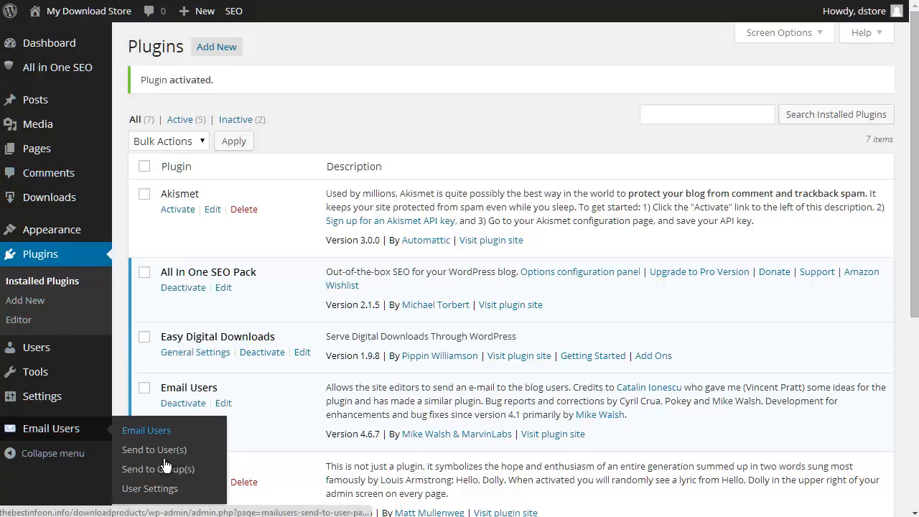
left_click(167, 496)
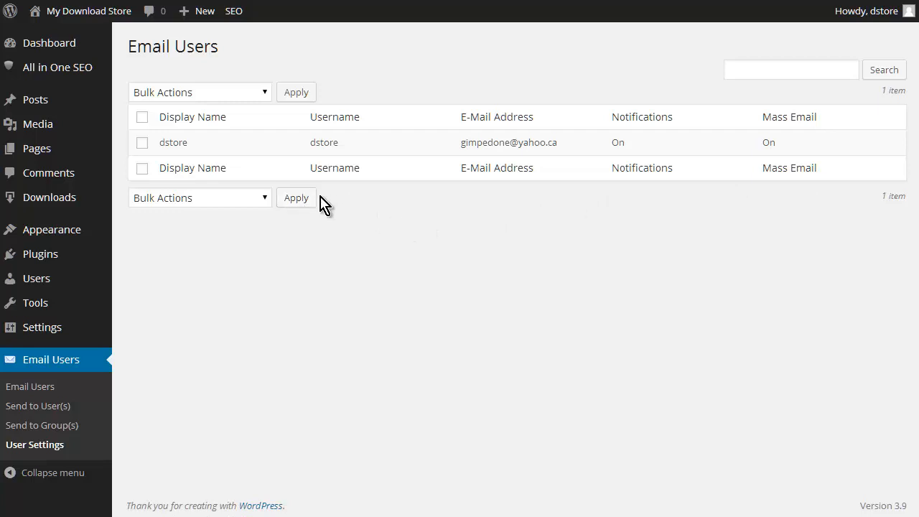
left_click(264, 202)
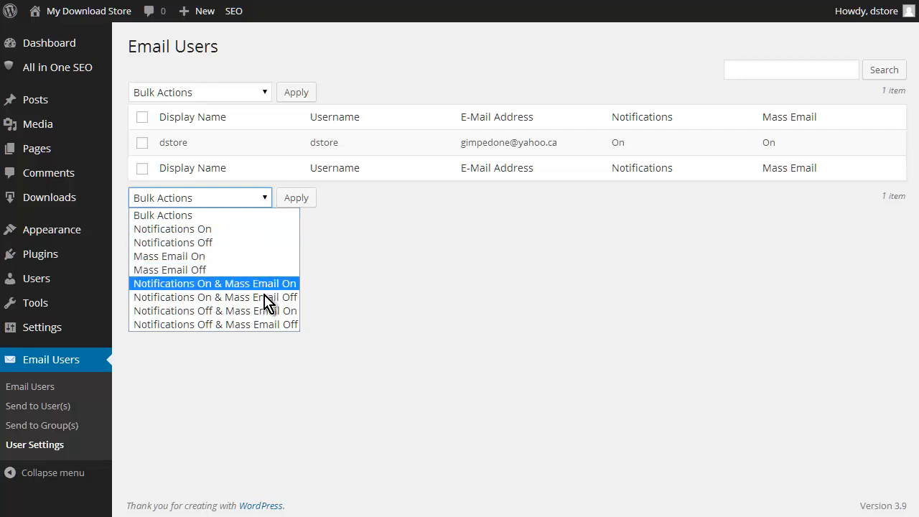
left_click(461, 346)
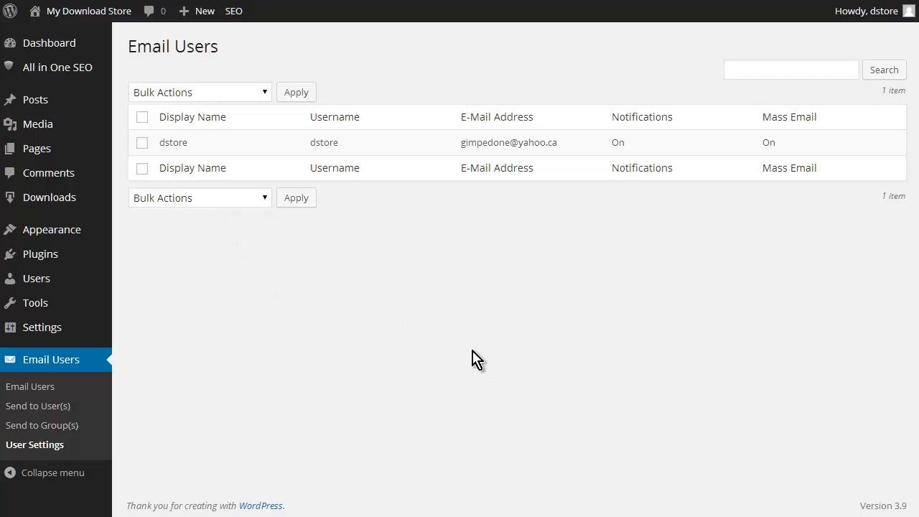
Open the Email Users plugin settings, keep the mail format as HTML, and set the BCC Limit to 30
mouse_move(52, 336)
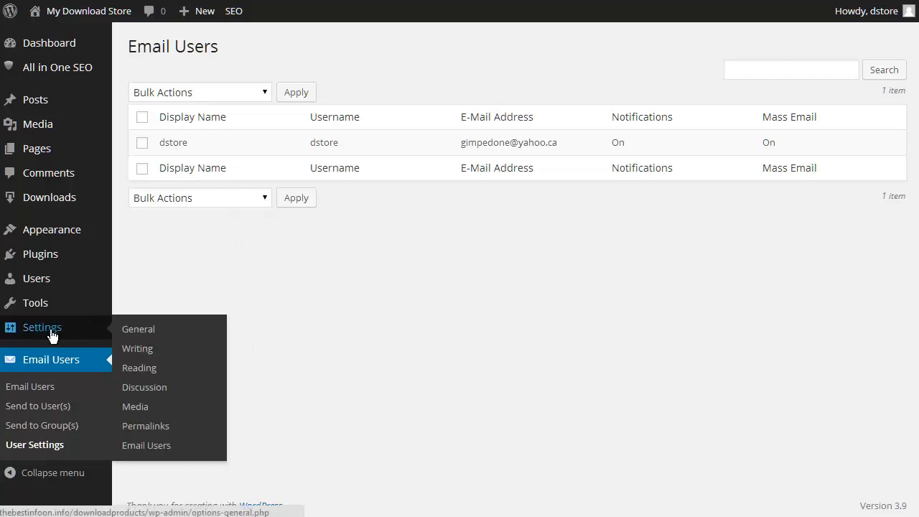
left_click(156, 445)
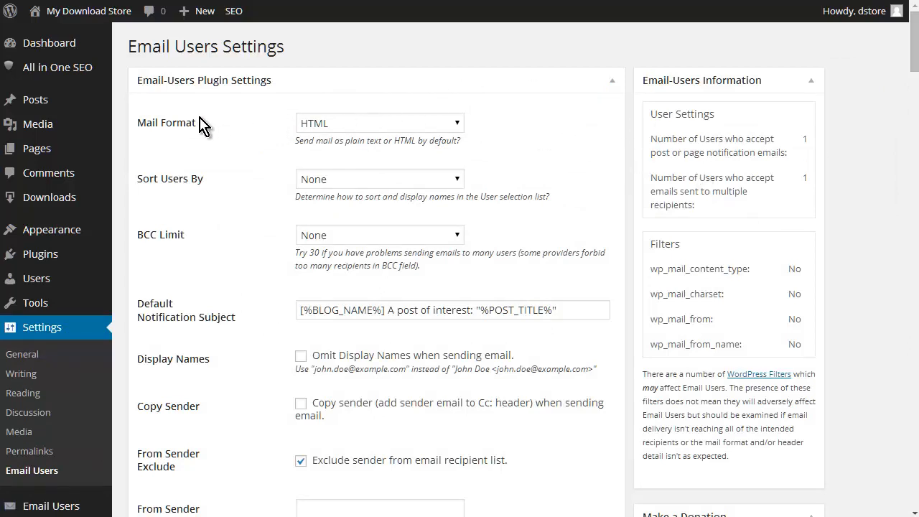
left_click(459, 125)
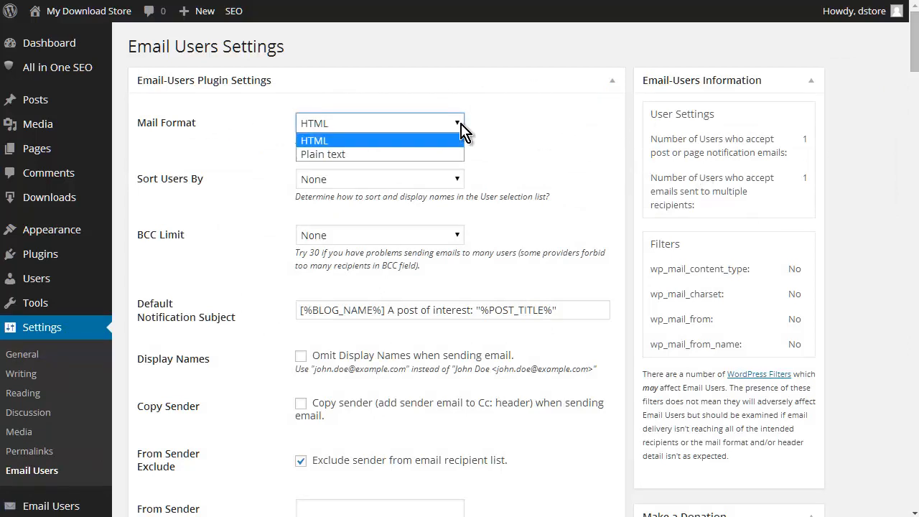
left_click(461, 129)
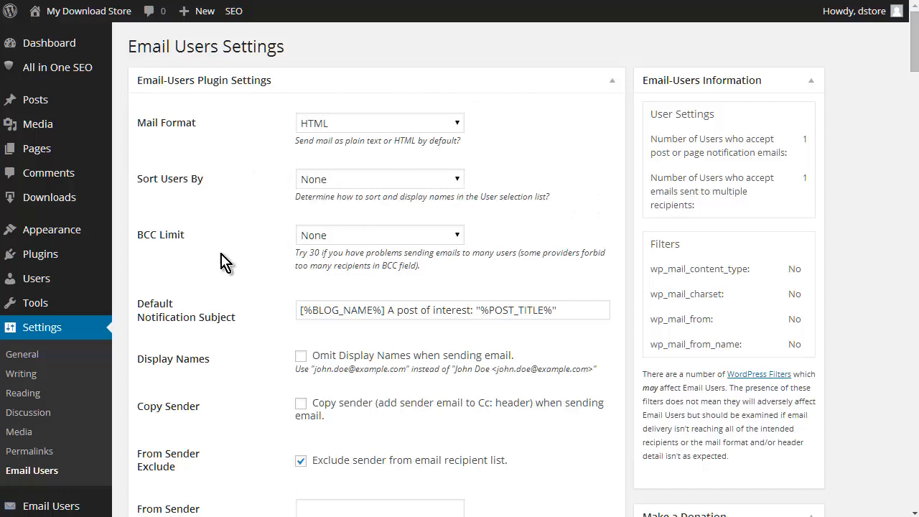
scroll(248, 269, "down", 1)
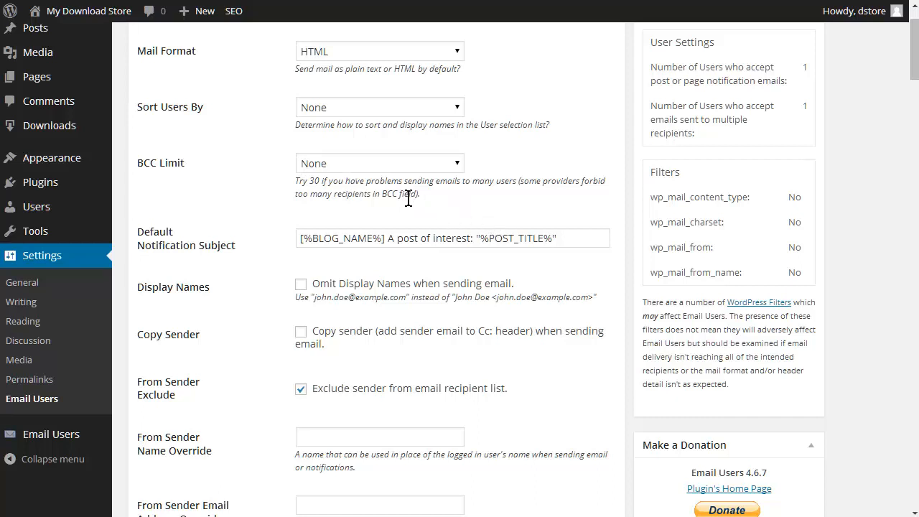
left_click(361, 166)
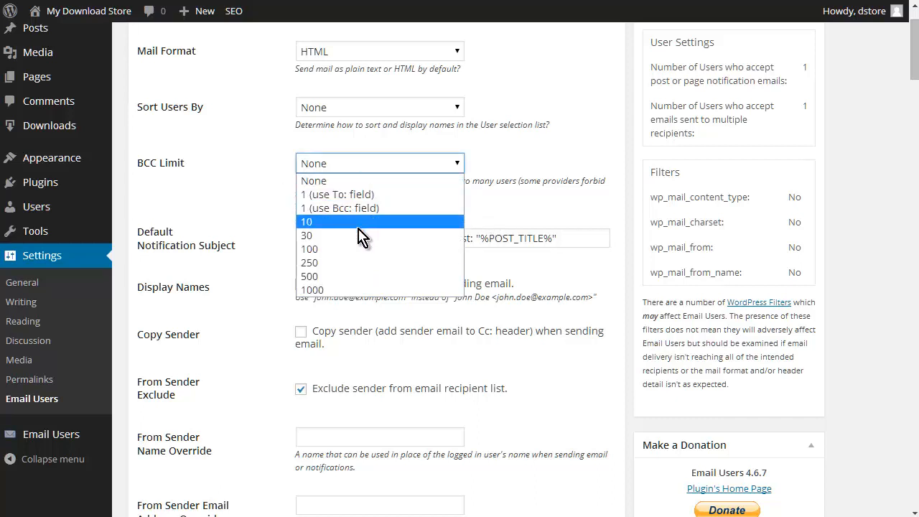
left_click(416, 235)
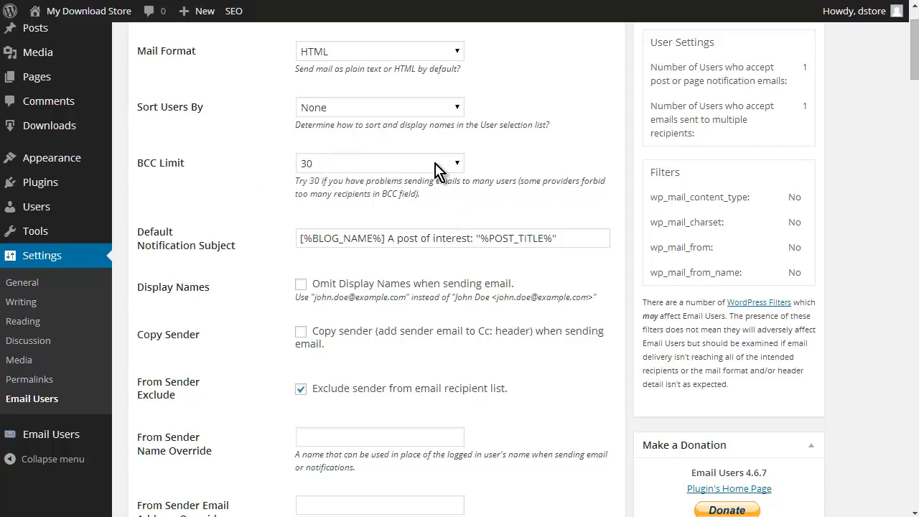
Review the remaining plugin settings, from the default notification subject, sender overrides, body and footer through user defaults, mail headers and debug
scroll(248, 241, "down", 1)
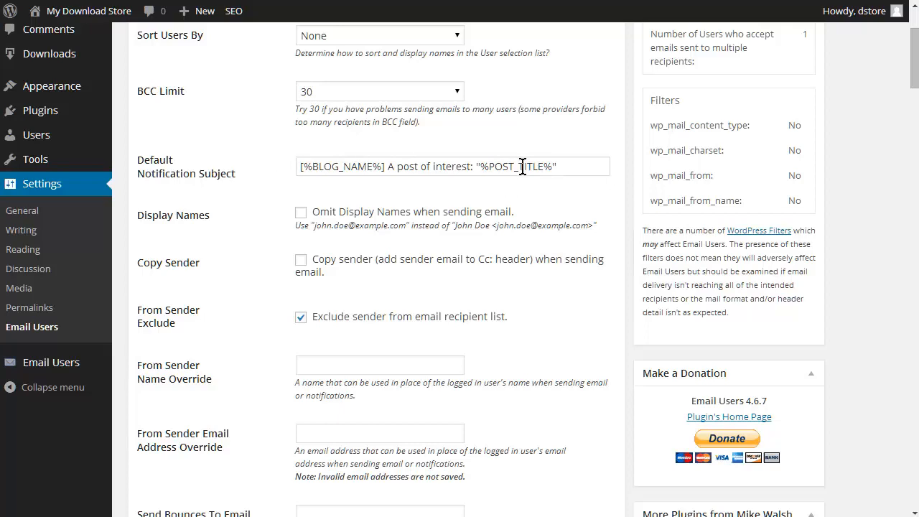
scroll(244, 244, "down", 1)
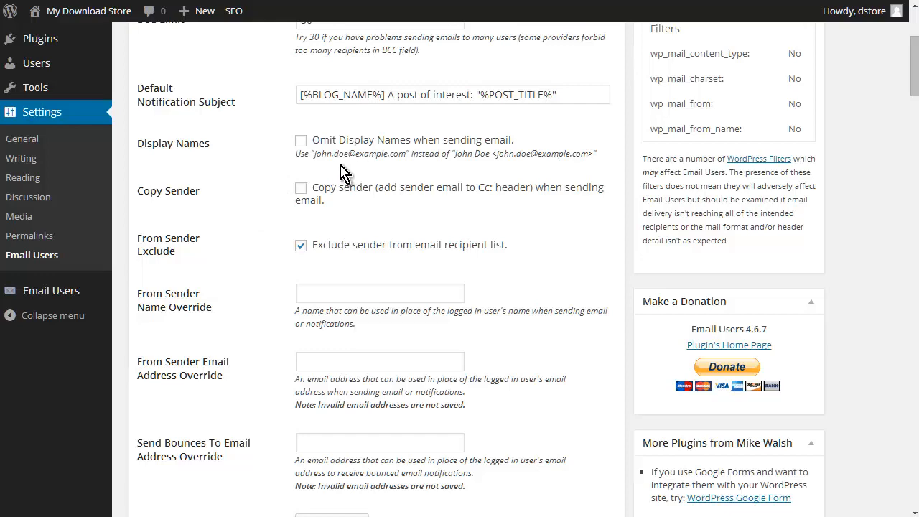
scroll(244, 230, "down", 1)
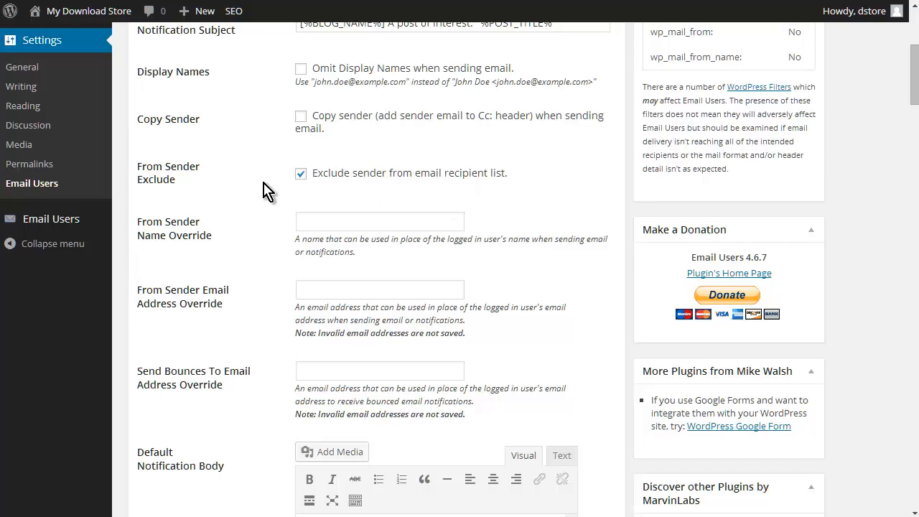
scroll(262, 193, "down", 1)
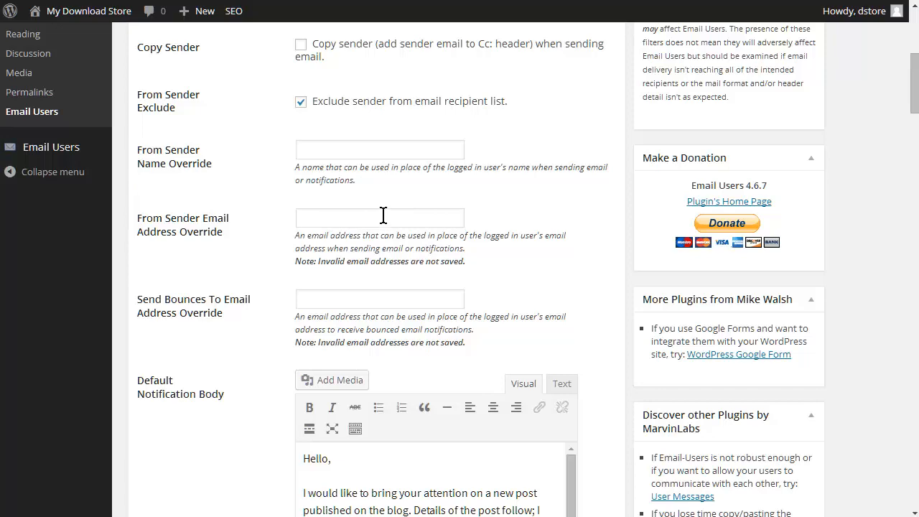
scroll(298, 184, "down", 2)
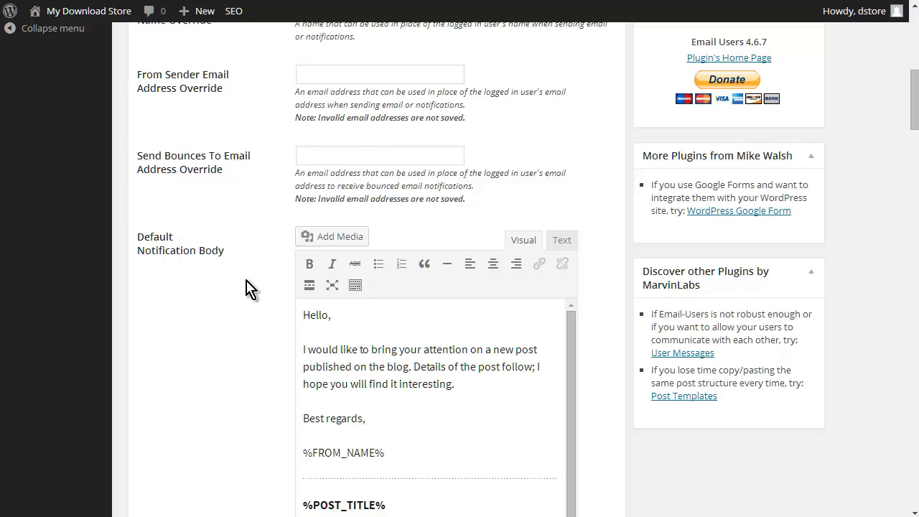
scroll(251, 291, "down", 1)
scroll(240, 246, "down", 1)
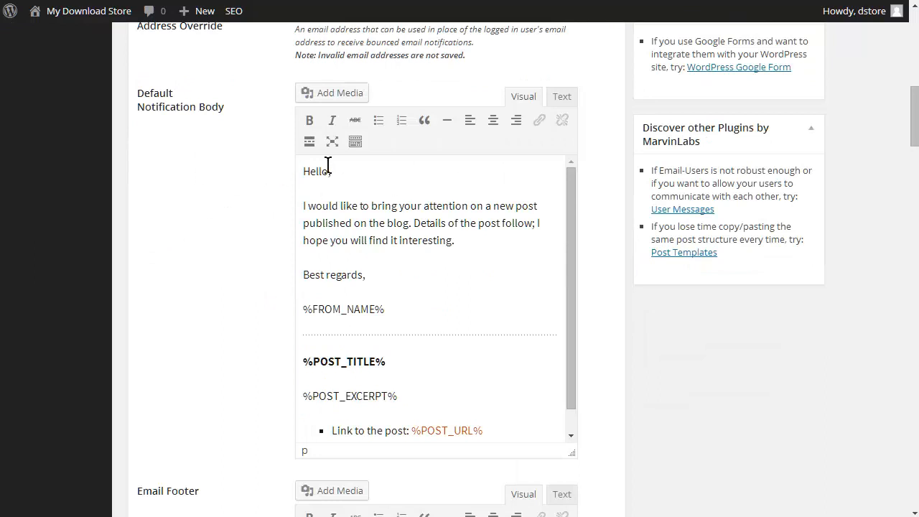
scroll(349, 138, "down", 3)
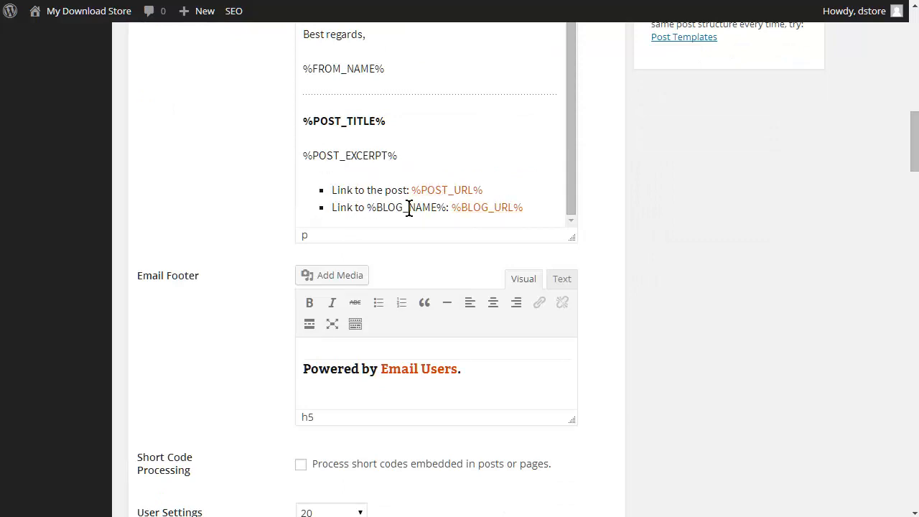
scroll(453, 184, "up", 5)
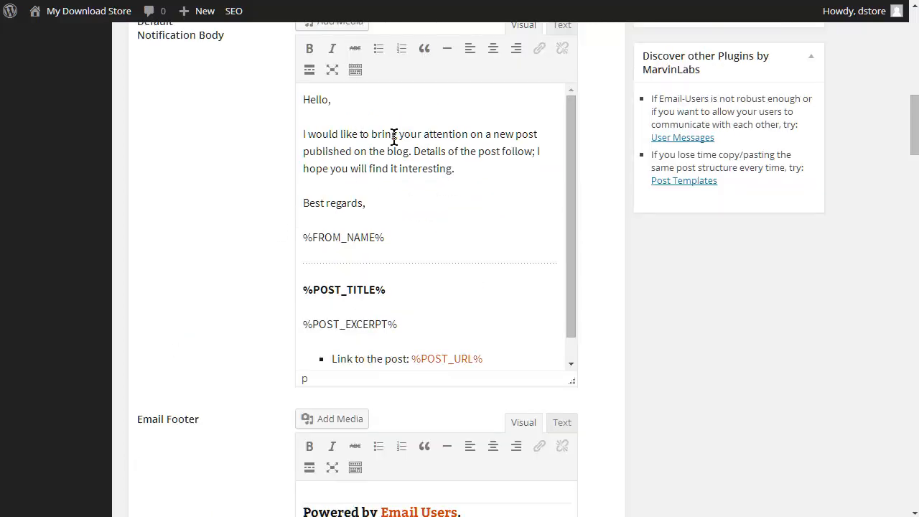
scroll(283, 82, "down", 5)
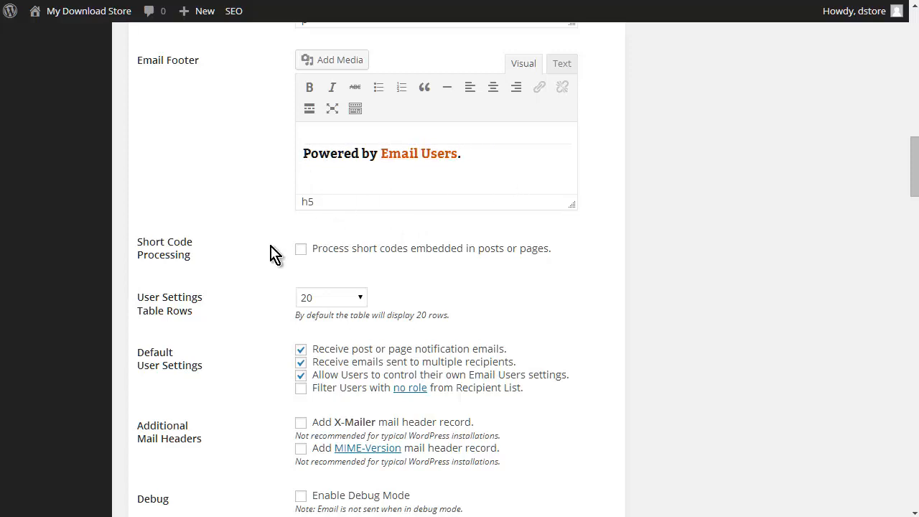
scroll(265, 262, "down", 1)
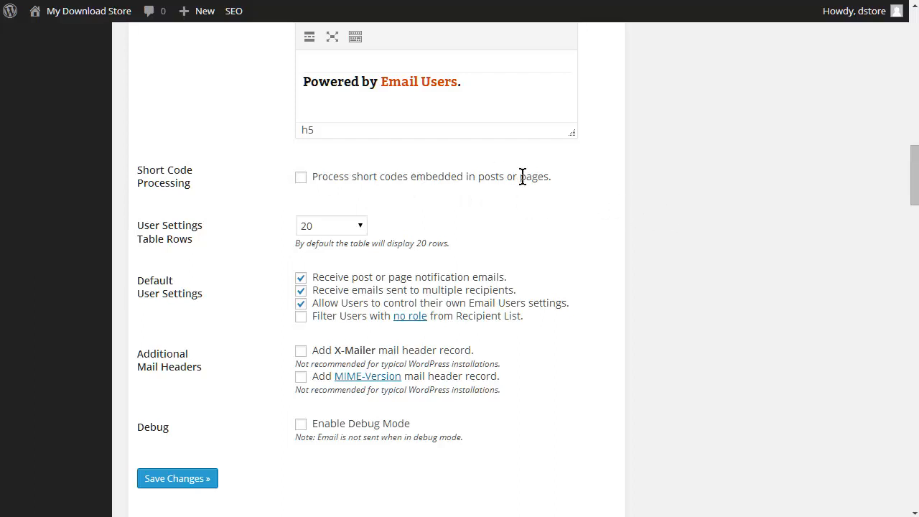
scroll(553, 208, "down", 1)
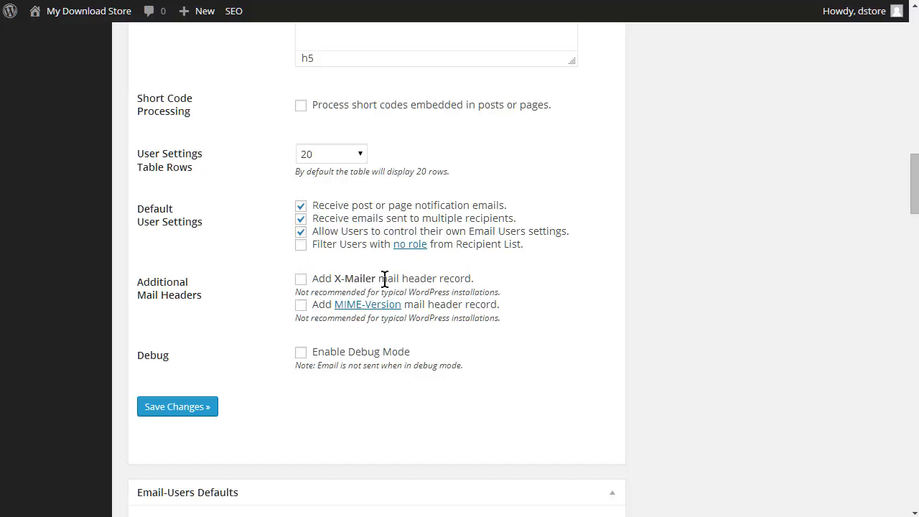
scroll(300, 281, "down", 1)
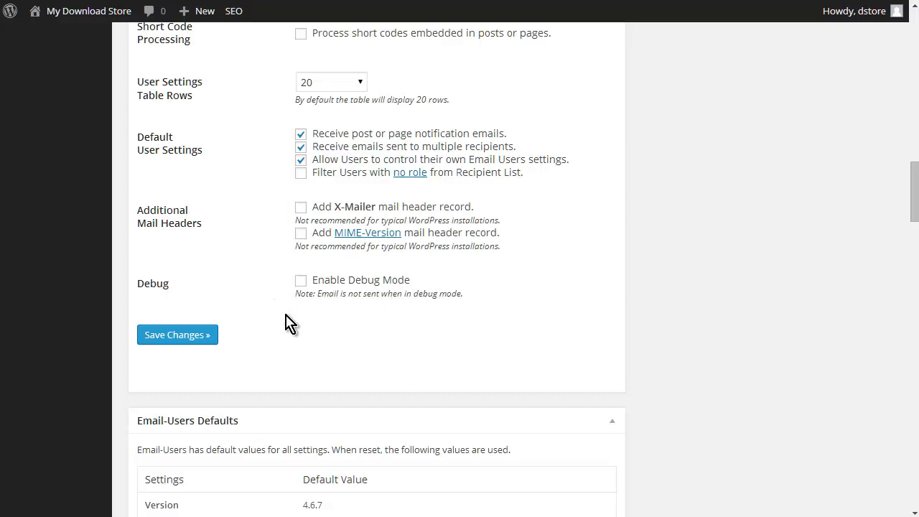
Examine the Email-Users default values, the test notification mail preview and the variables available for subject and body templates
scroll(345, 313, "down", 2)
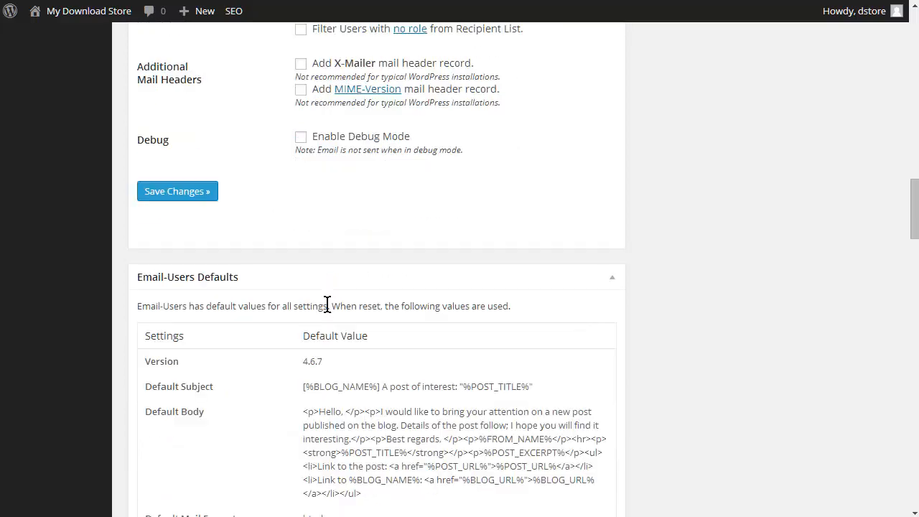
scroll(326, 305, "down", 2)
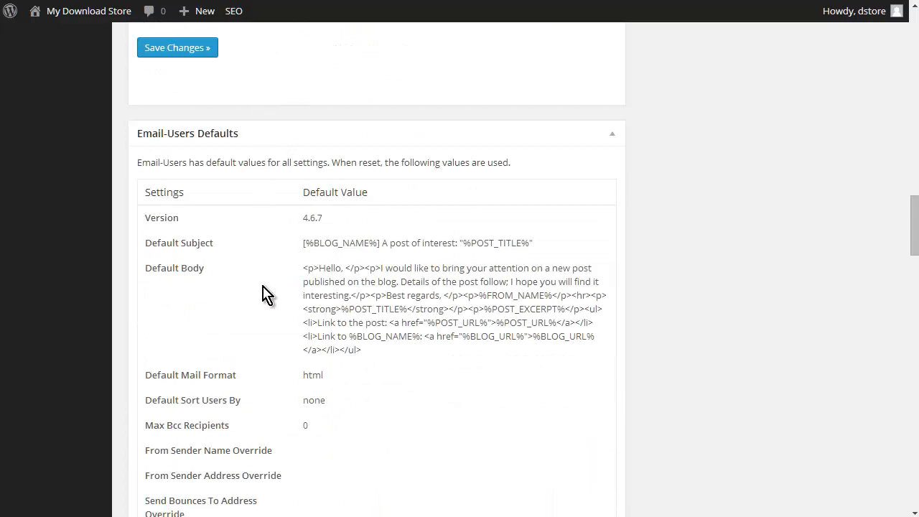
scroll(254, 210, "down", 1)
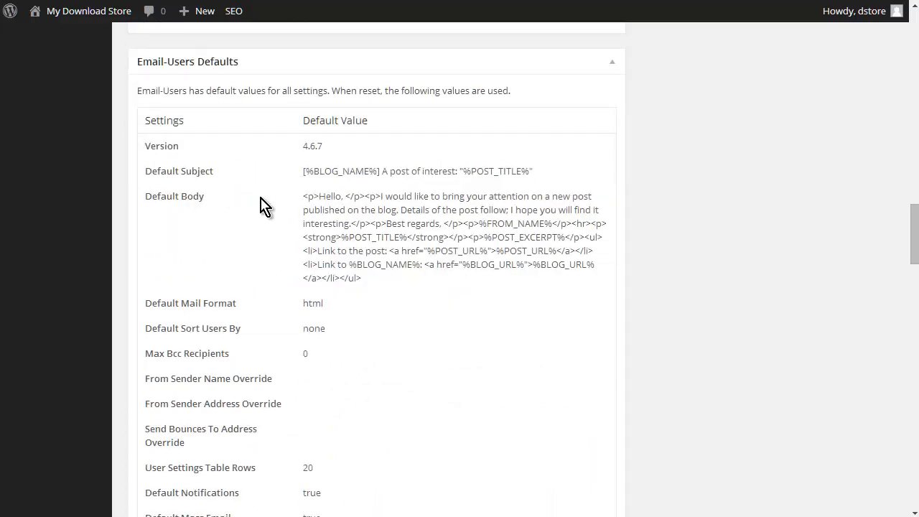
scroll(308, 201, "down", 4)
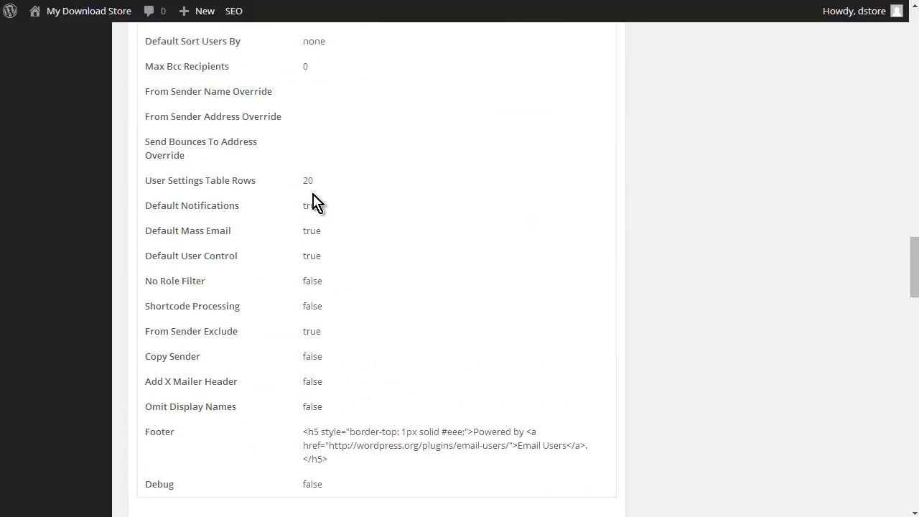
scroll(316, 203, "down", 9)
scroll(348, 169, "up", 2)
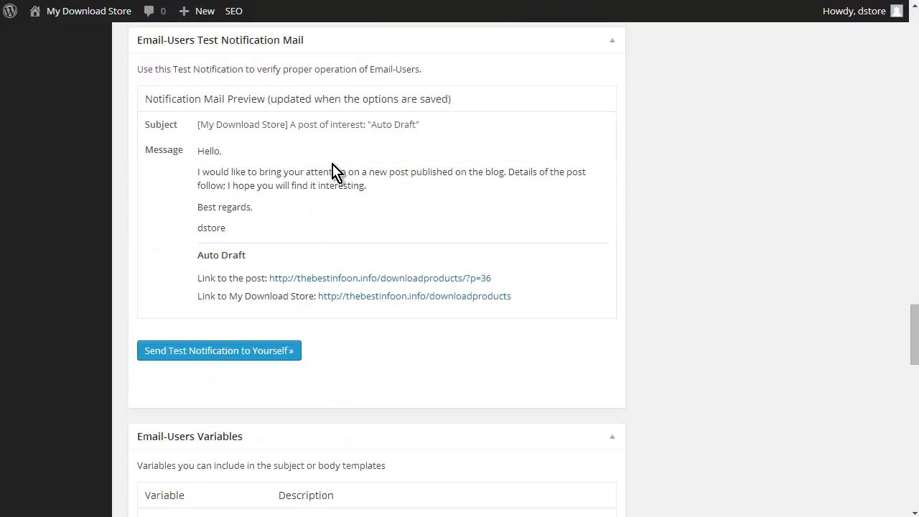
scroll(323, 151, "down", 2)
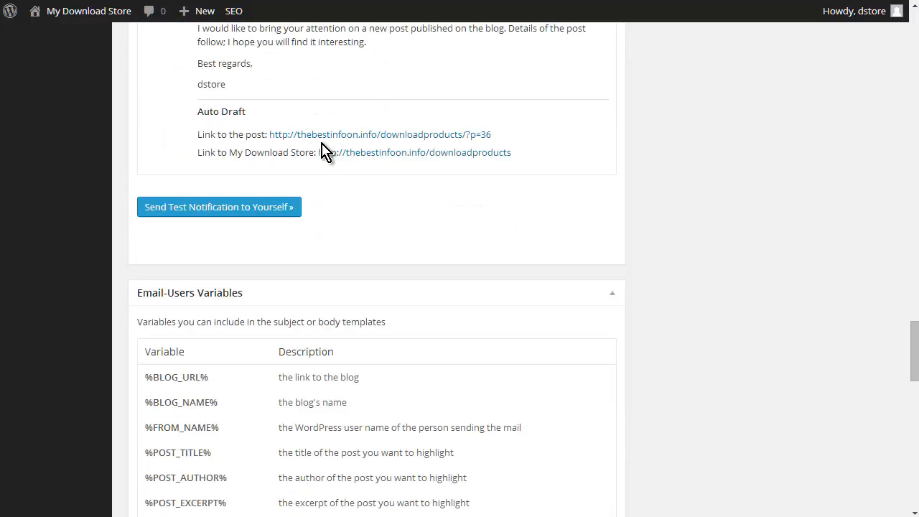
Examine the remaining Email-Users settings sections, covering template variables, capabilities with default roles, the wp_mail() check and the group plugin integrations
scroll(323, 151, "down", 3)
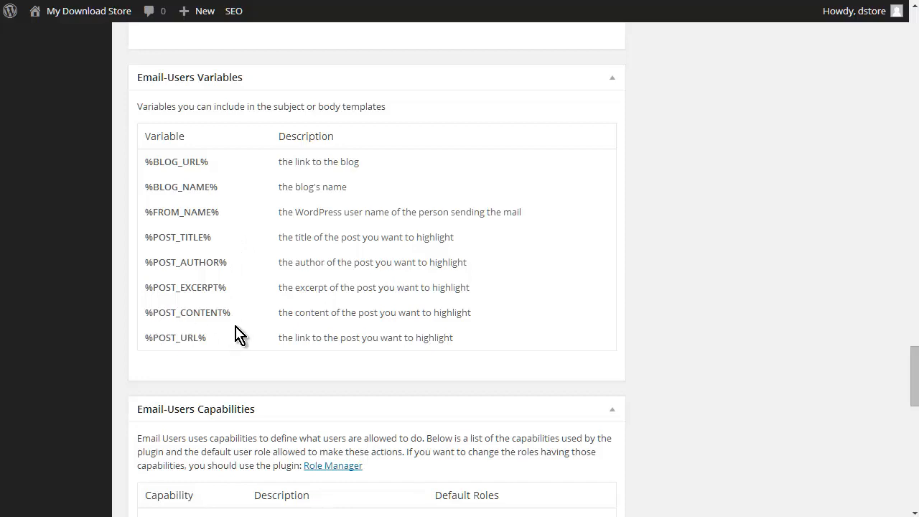
scroll(240, 325, "down", 2)
scroll(242, 330, "down", 1)
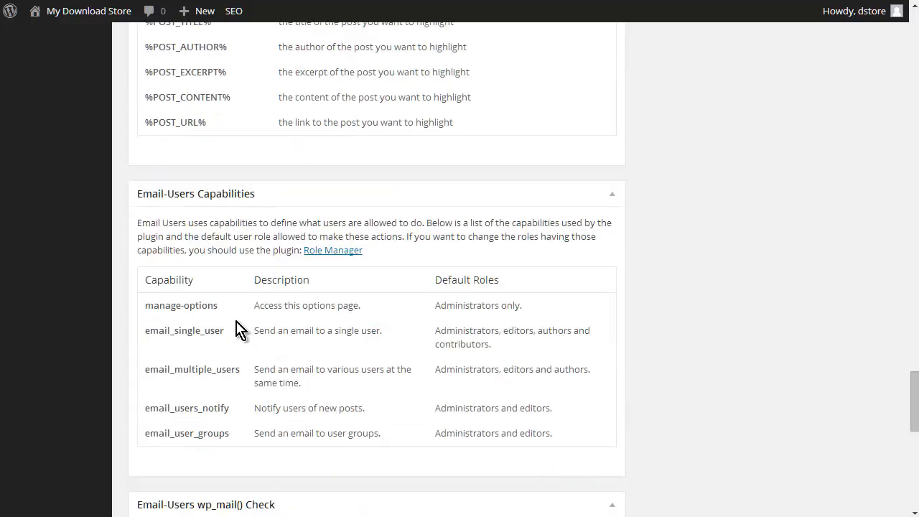
scroll(319, 228, "down", 1)
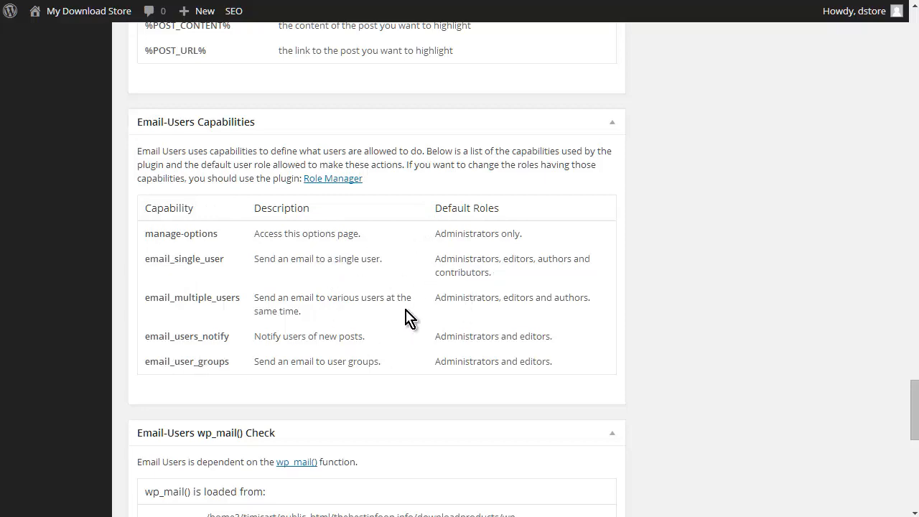
scroll(408, 318, "down", 4)
scroll(421, 302, "down", 2)
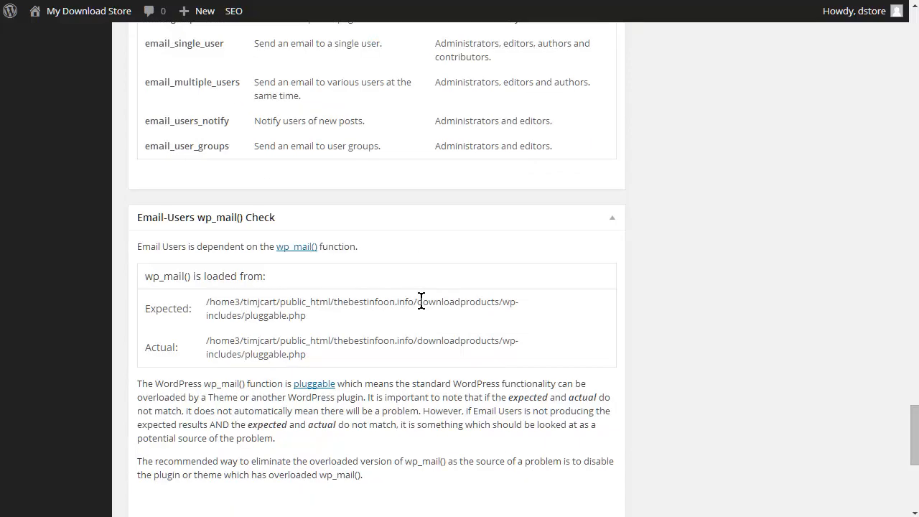
scroll(424, 306, "down", 1)
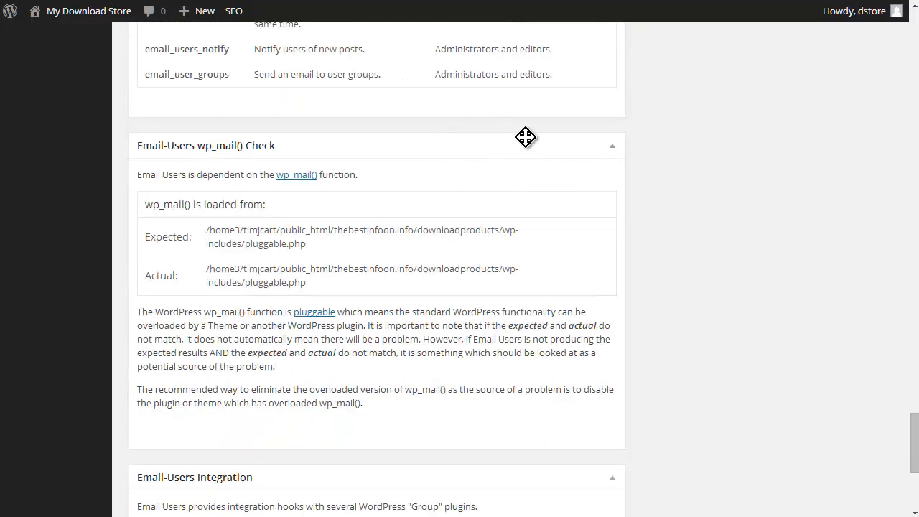
scroll(529, 148, "up", 1)
scroll(535, 152, "down", 1)
scroll(537, 158, "down", 1)
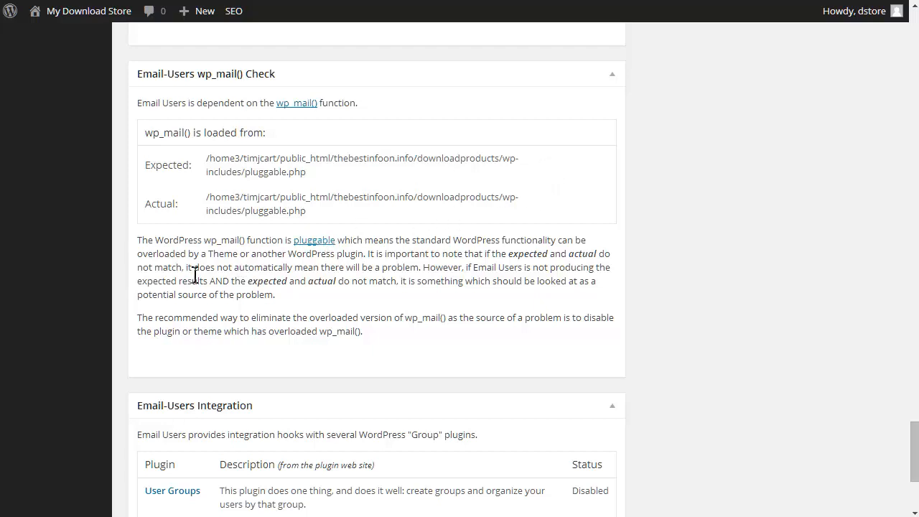
scroll(253, 246, "down", 3)
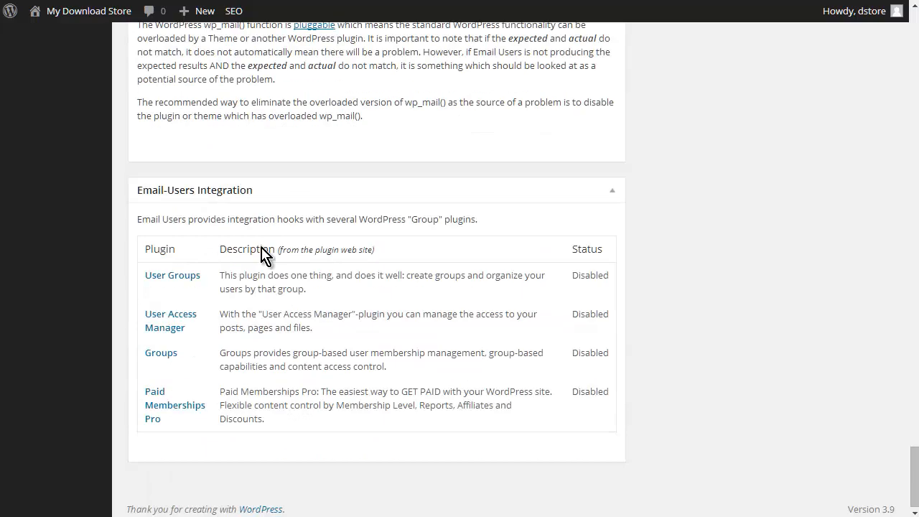
scroll(263, 257, "up", 3)
scroll(259, 246, "down", 3)
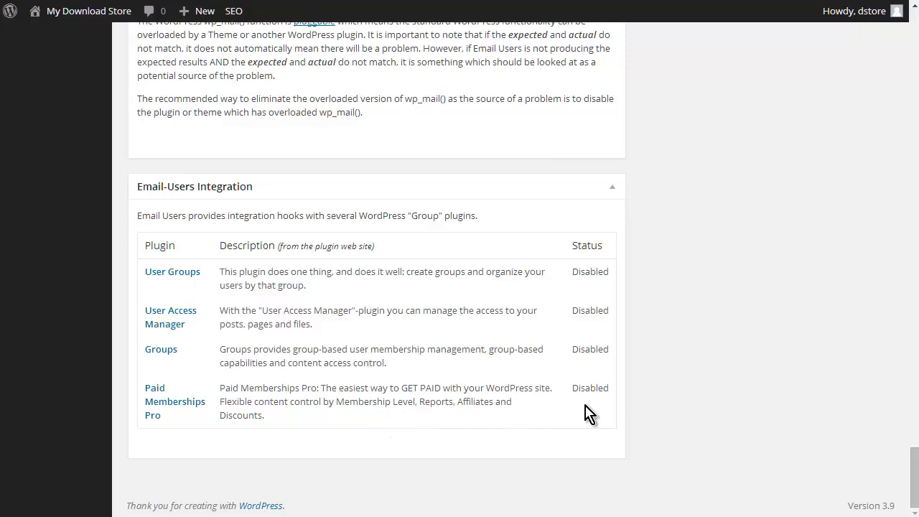
Recheck the Email-Users plugin settings from mail format through debug mode and save the changes
scroll(718, 381, "up", 20)
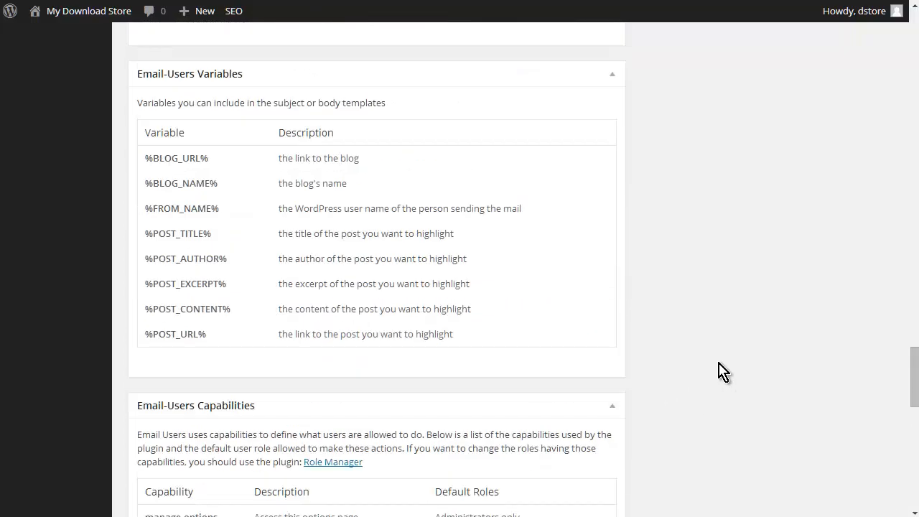
scroll(726, 359, "up", 15)
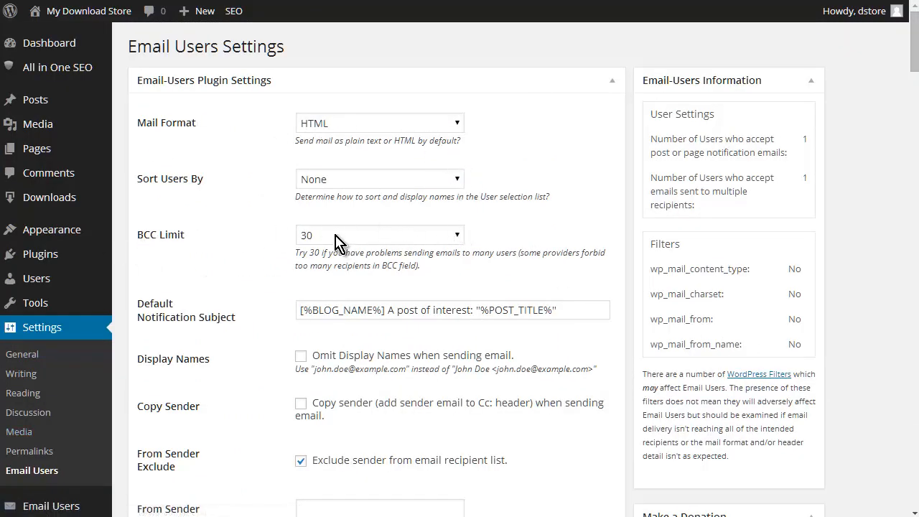
scroll(267, 253, "down", 5)
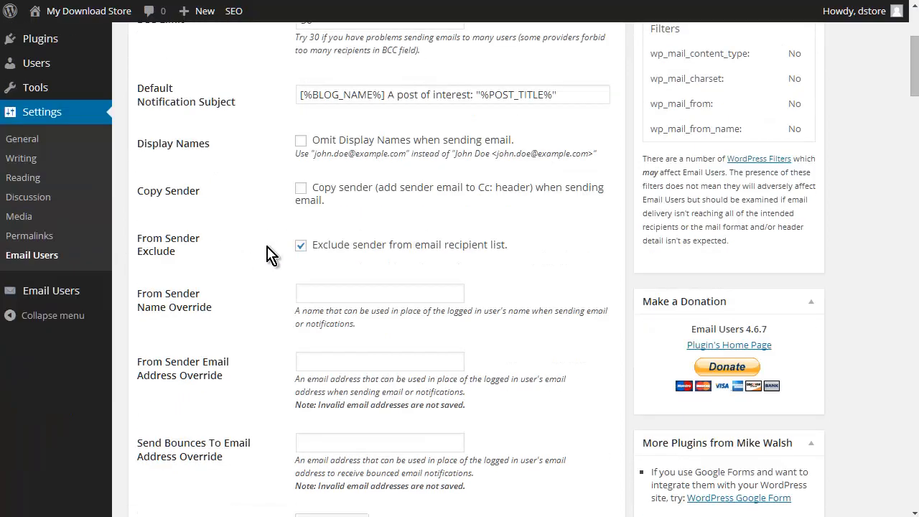
scroll(271, 254, "down", 7)
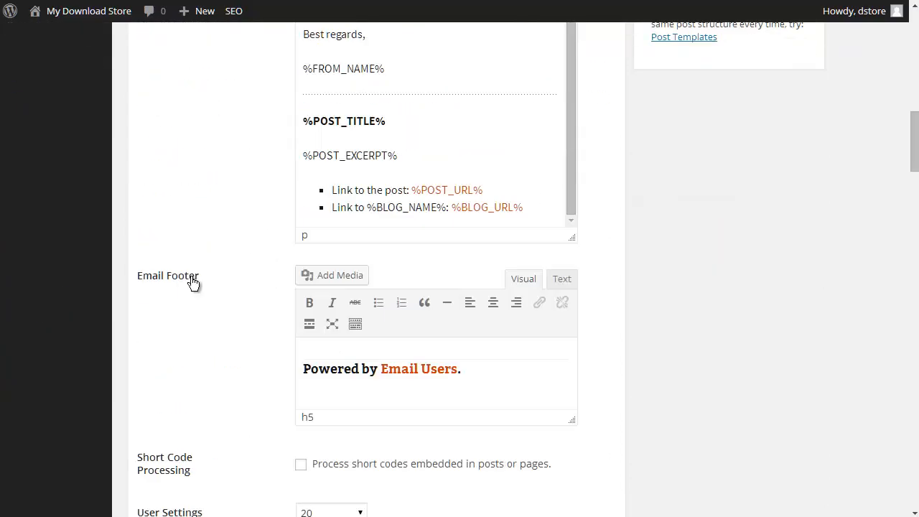
scroll(196, 284, "down", 1)
scroll(208, 287, "down", 6)
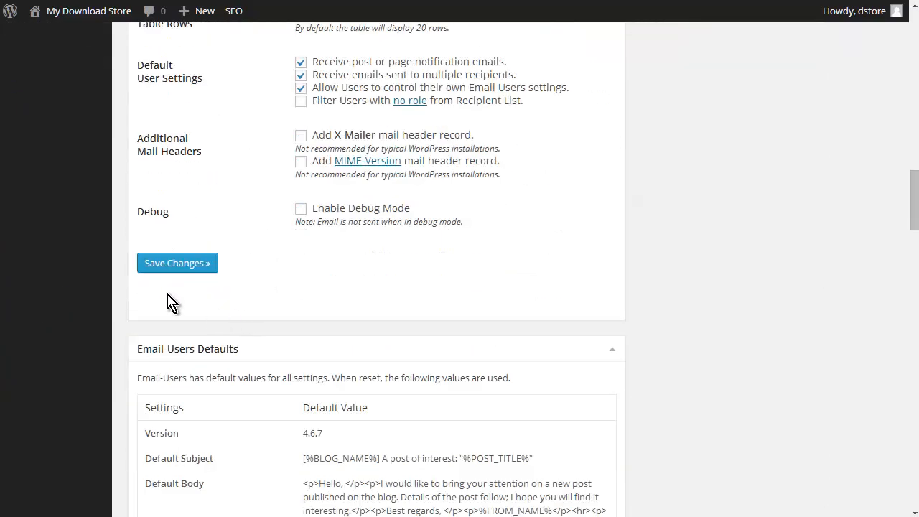
left_click(177, 263)
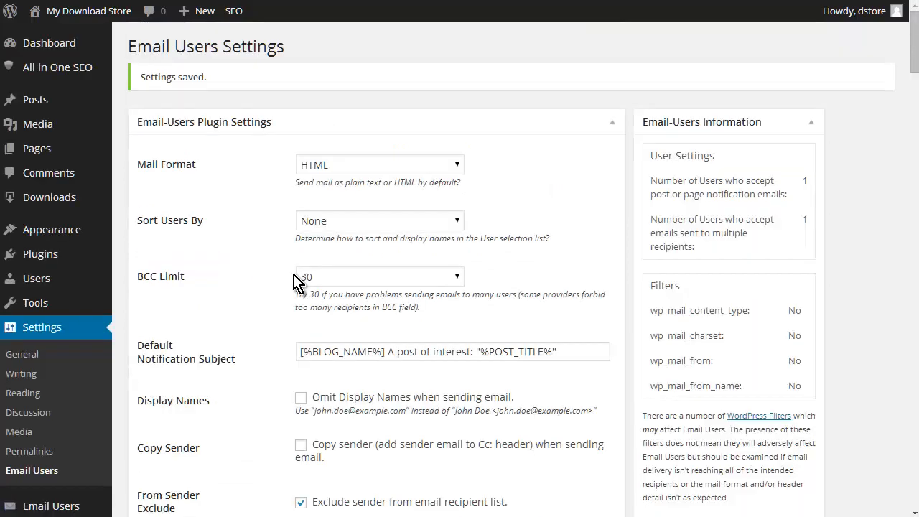
In the form for emailing individual users, select both listed users as recipients and look over the subject and message fields
scroll(68, 344, "down", 3)
mouse_move(68, 353)
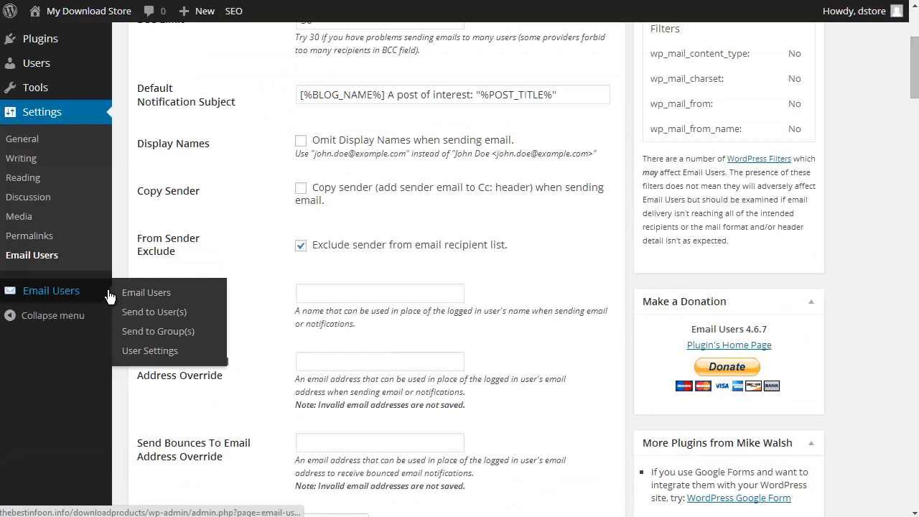
left_click(179, 313)
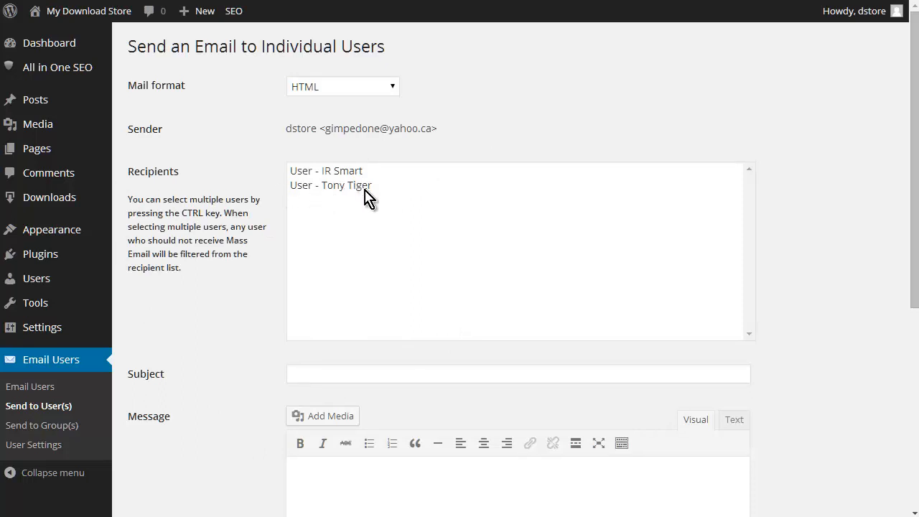
left_click(324, 172)
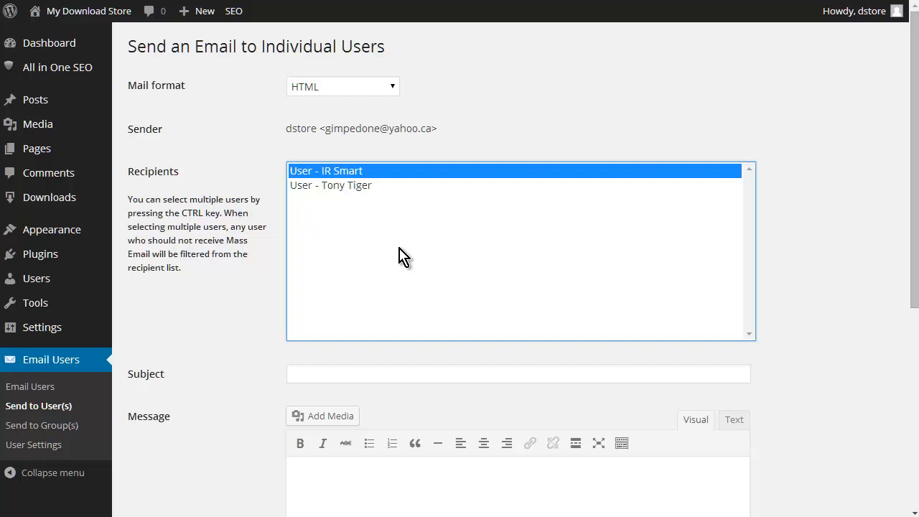
left_click(363, 188, "ctrl")
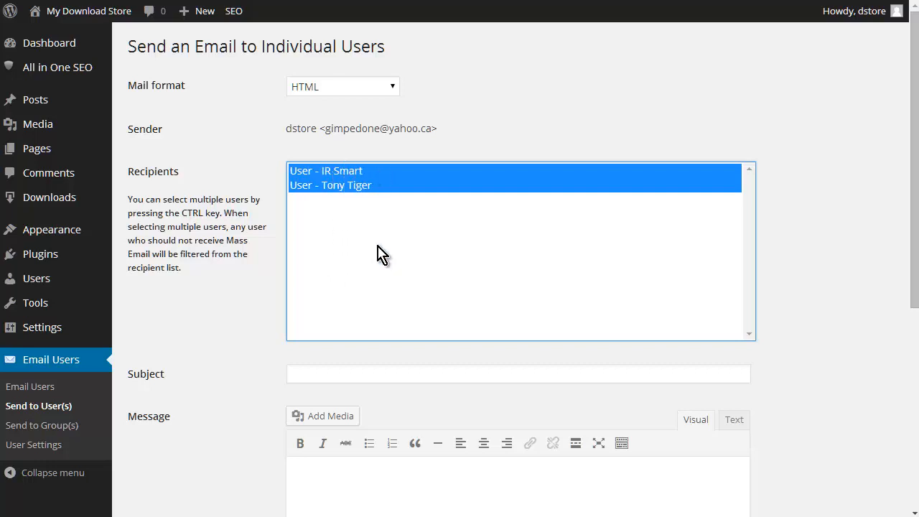
scroll(379, 253, "down", 2)
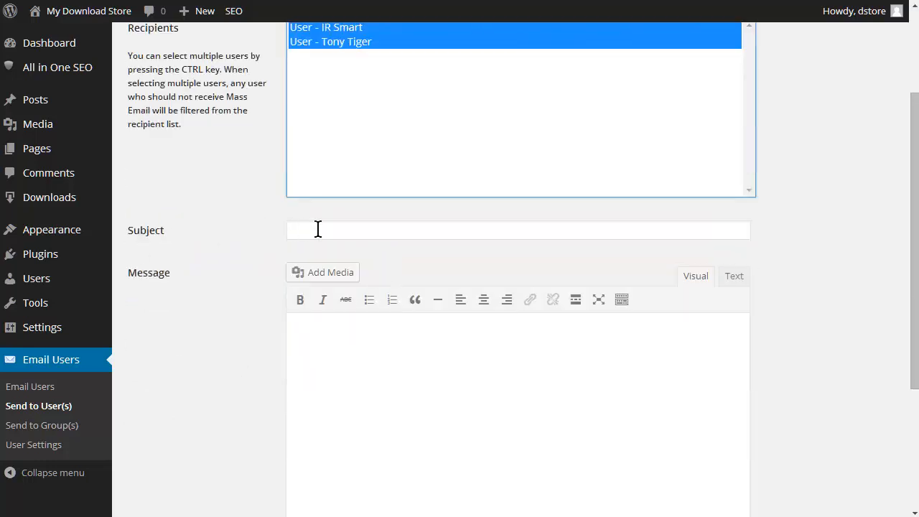
scroll(400, 316, "down", 1)
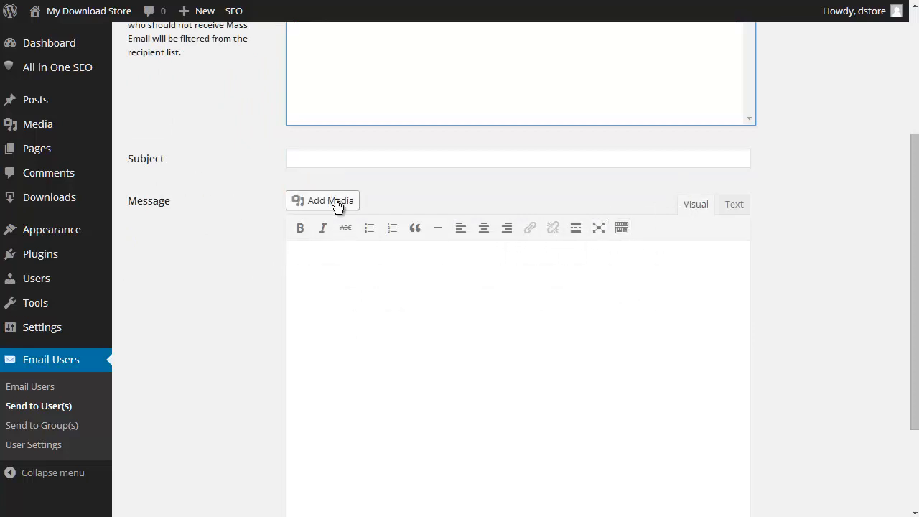
scroll(460, 331, "down", 2)
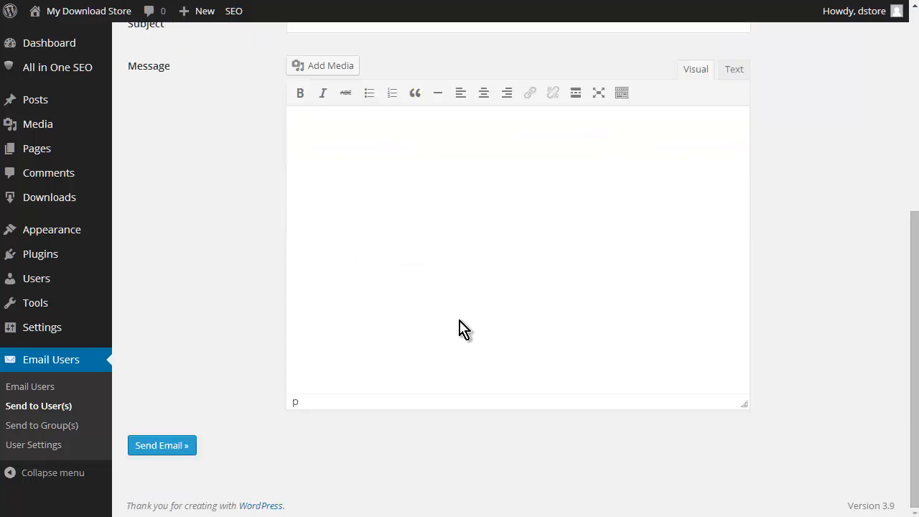
scroll(485, 298, "up", 3)
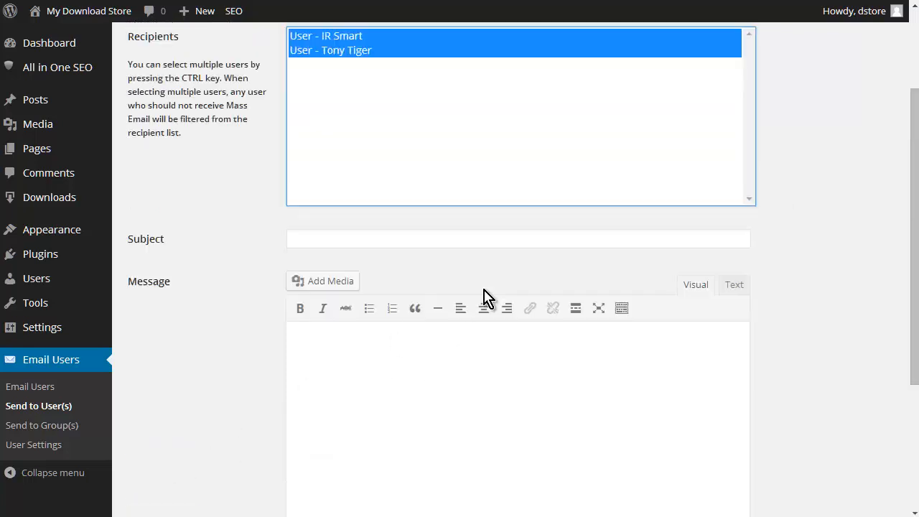
scroll(485, 298, "up", 2)
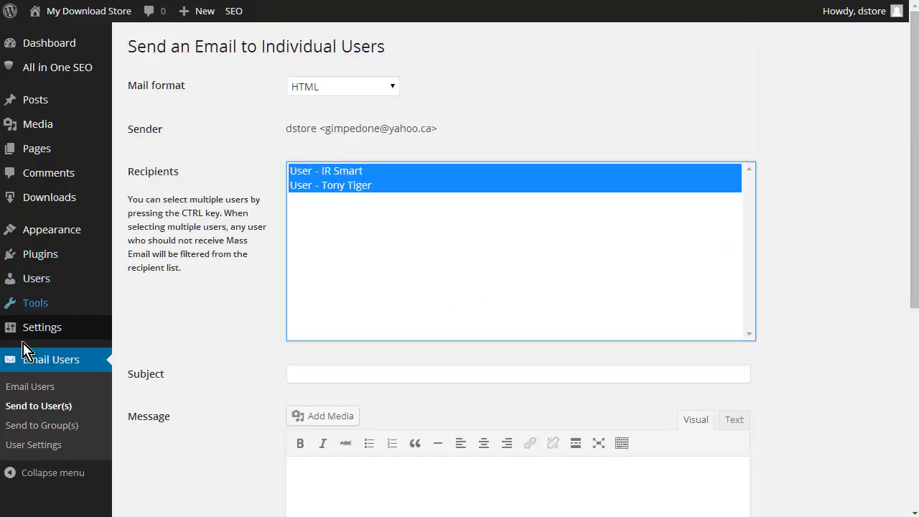
In the form for emailing groups, select the Subscriber role as recipient and look over the subject and message fields
left_click(44, 428)
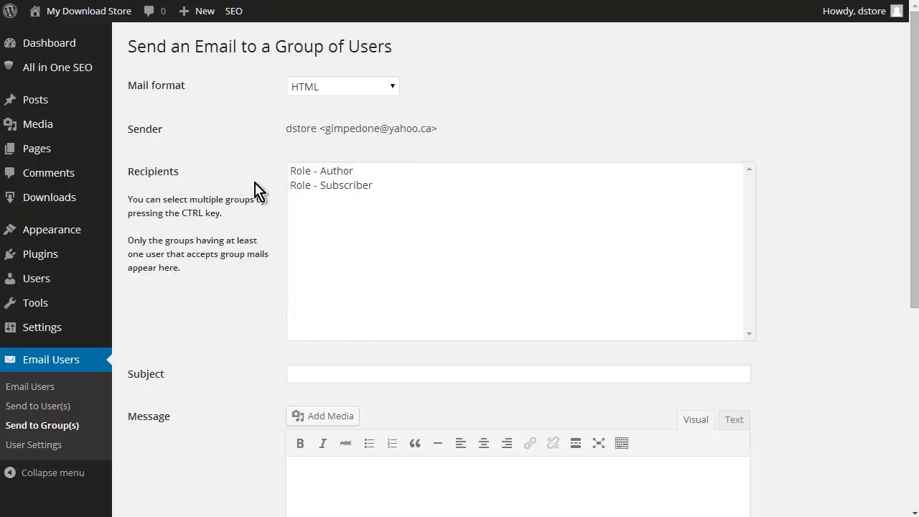
left_click(339, 188)
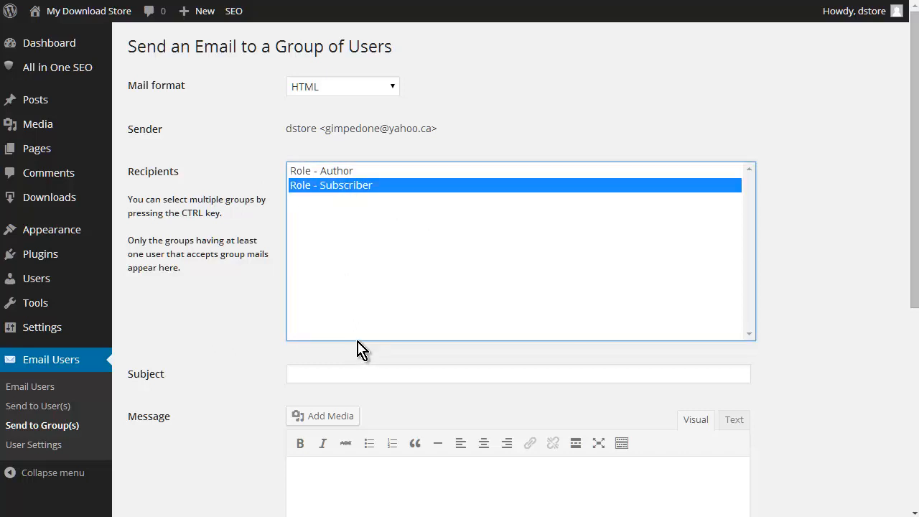
scroll(224, 349, "down", 1)
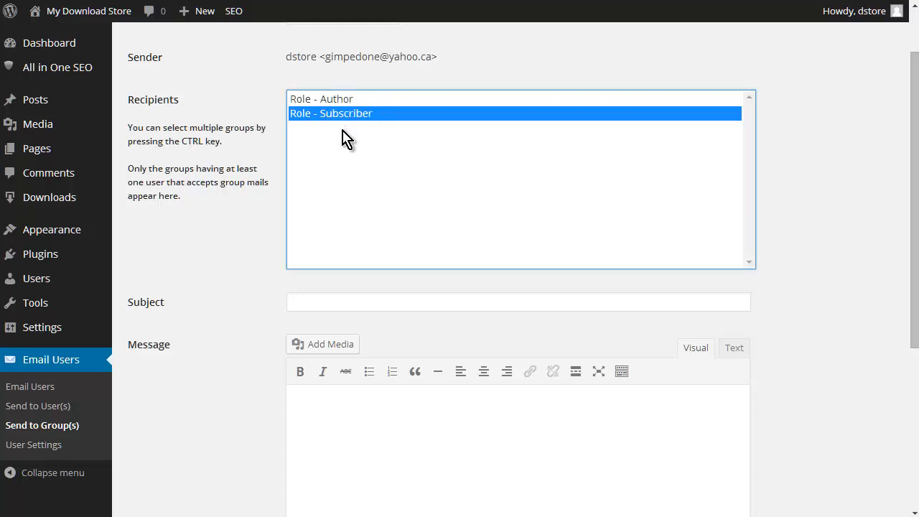
scroll(345, 277, "down", 1)
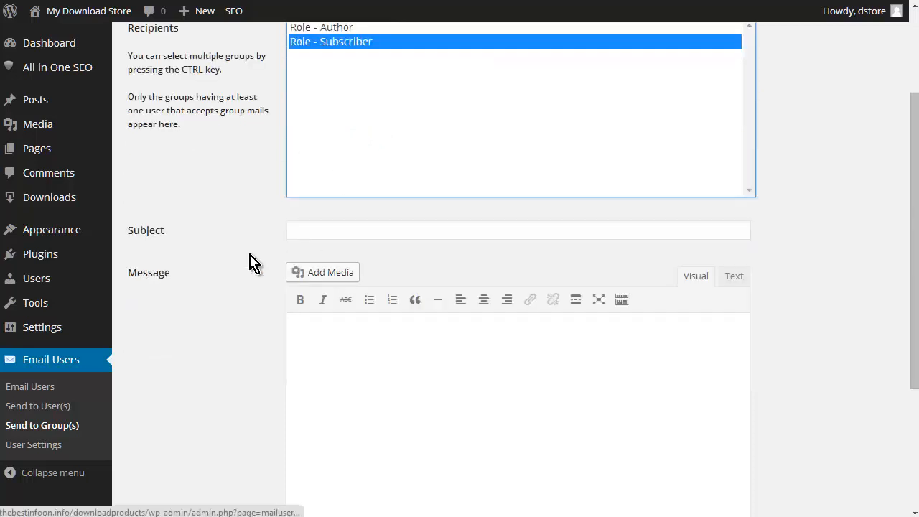
left_click(335, 228)
scroll(374, 259, "down", 2)
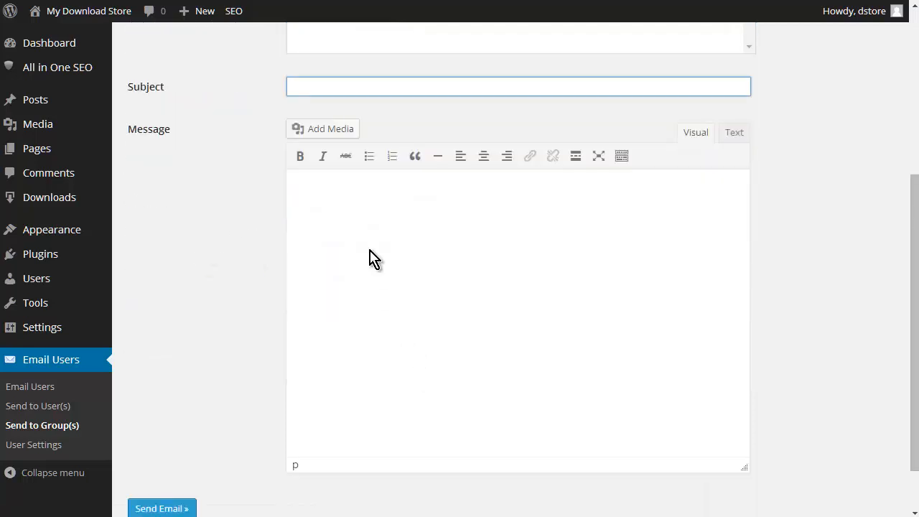
scroll(375, 259, "down", 1)
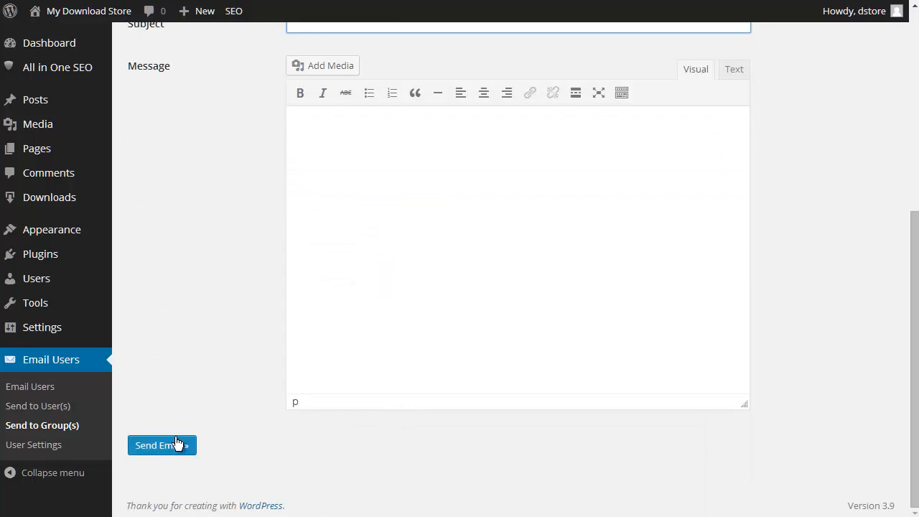
scroll(580, 426, "up", 5)
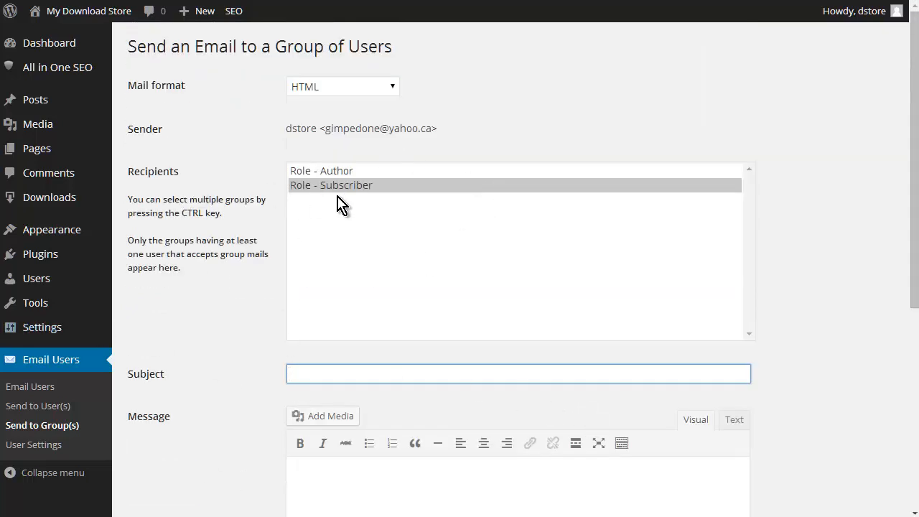
scroll(220, 314, "down", 4)
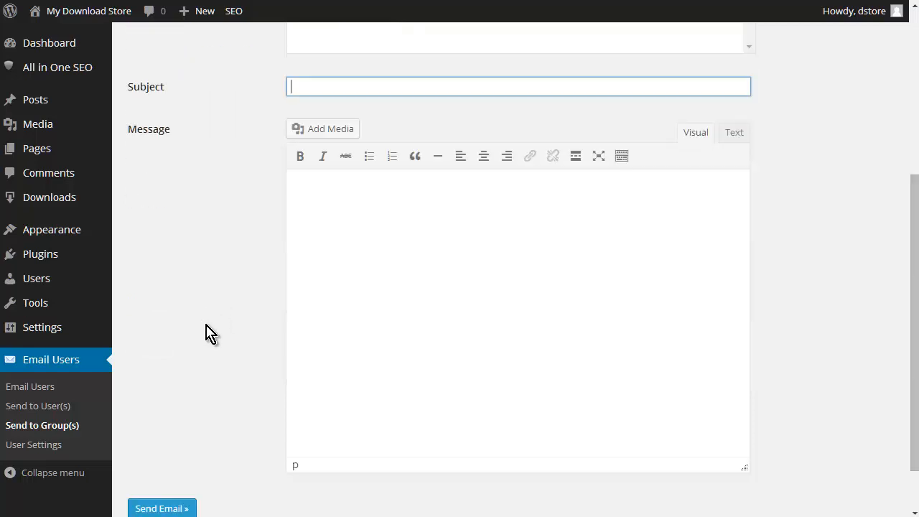
scroll(187, 288, "up", 4)
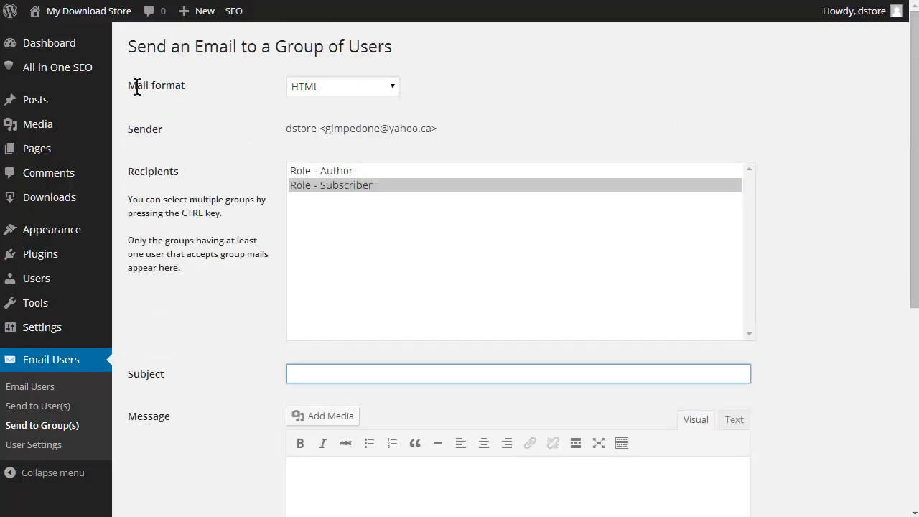
Open the list of all posts and start a new post
mouse_move(35, 106)
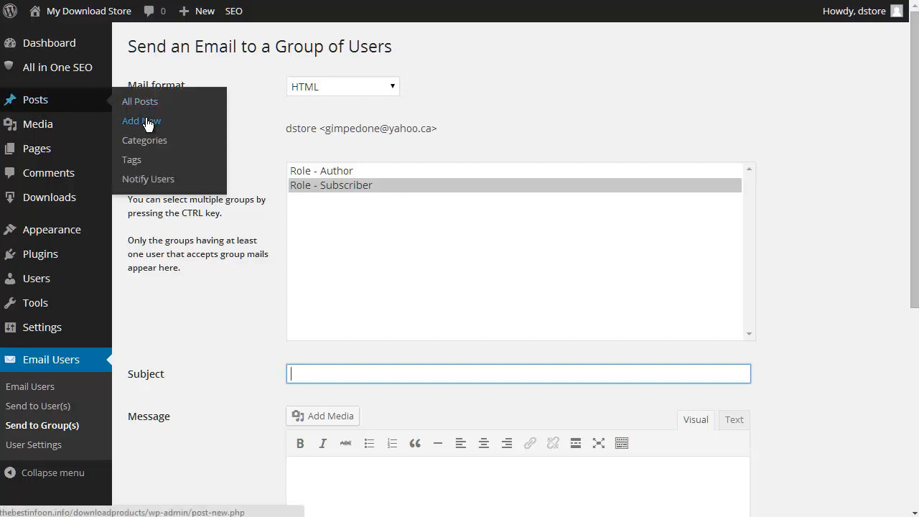
left_click(129, 101)
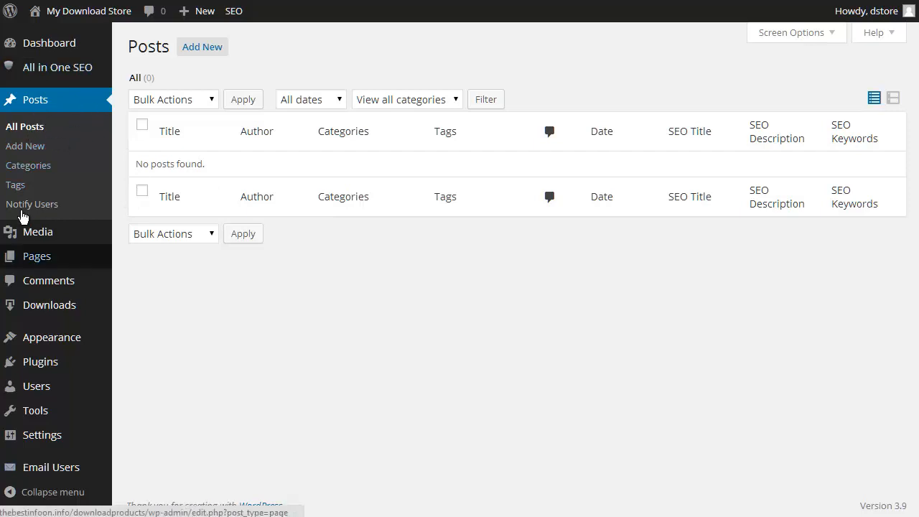
left_click(33, 154)
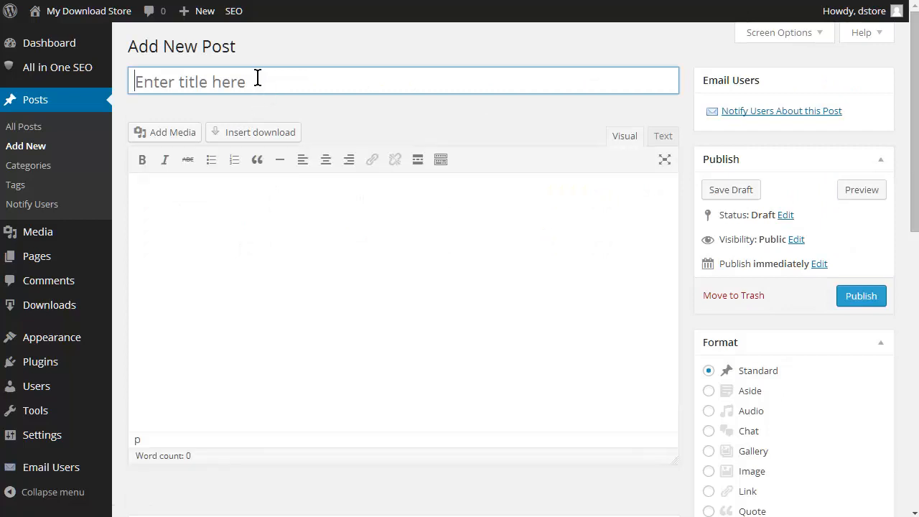
Give the new post the title "Tesst" and the body text "Test"
type("Tesst")
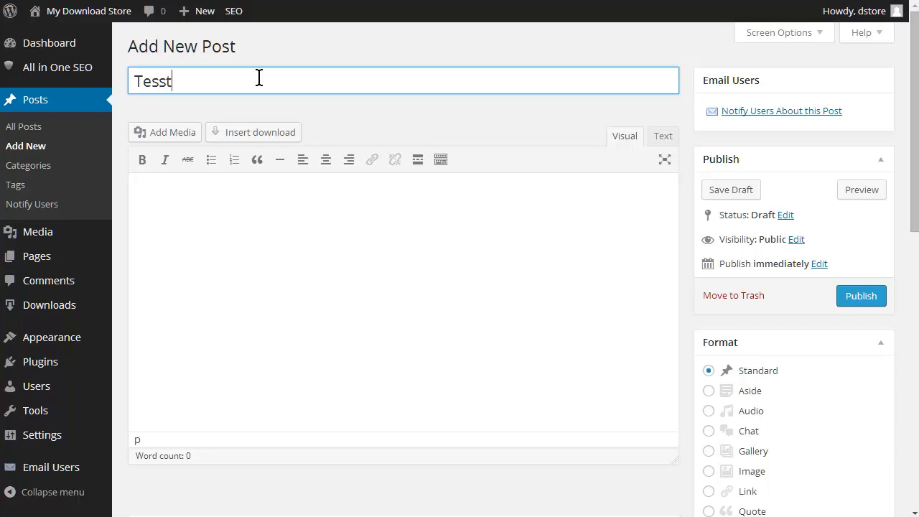
key("Tab")
type("T")
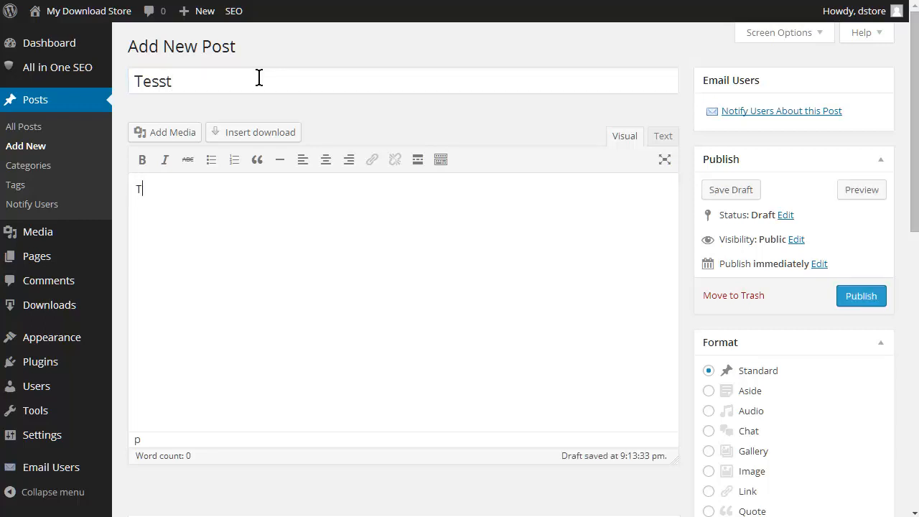
type("est")
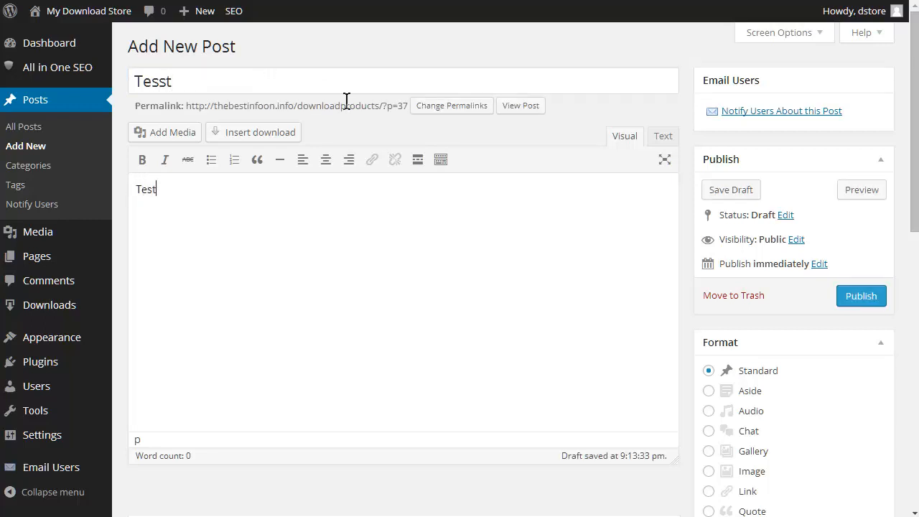
Assign the post to the Uncategorized category and publish it
scroll(682, 245, "down", 4)
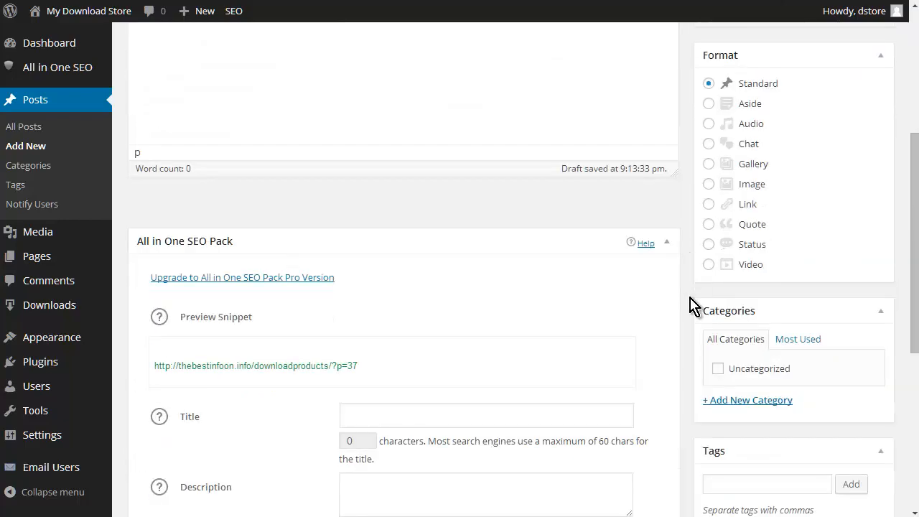
left_click(717, 367)
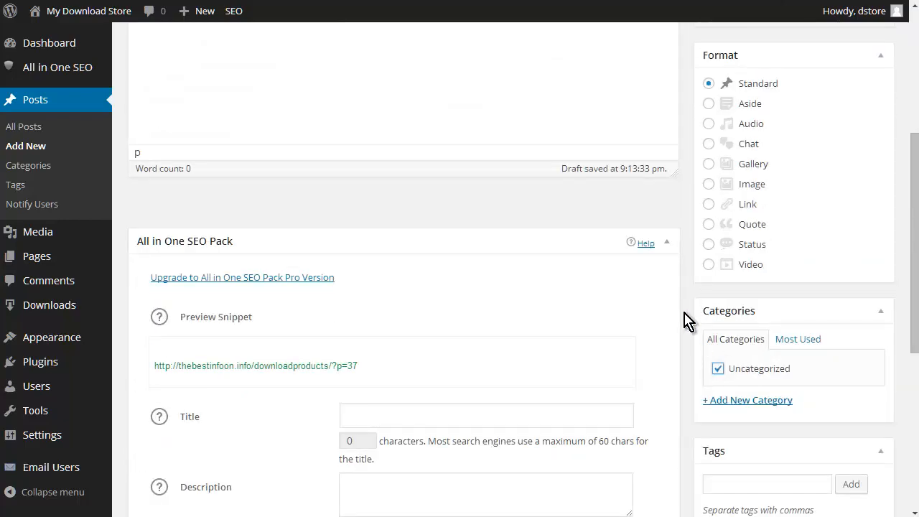
scroll(684, 248, "down", 2)
scroll(683, 246, "down", 3)
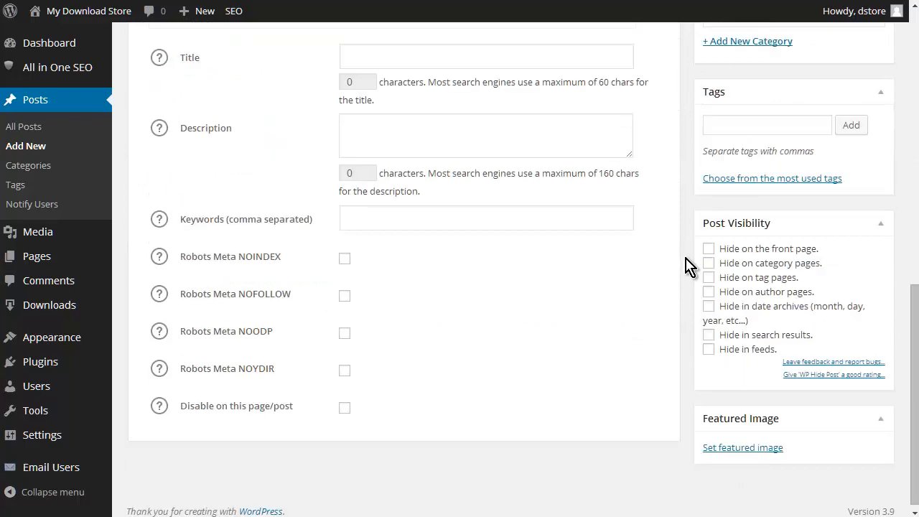
scroll(686, 266, "up", 9)
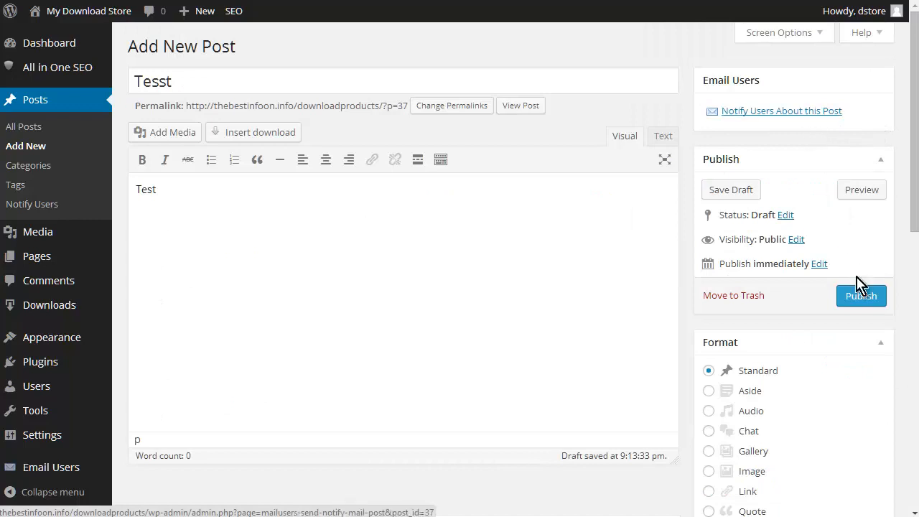
left_click(859, 302)
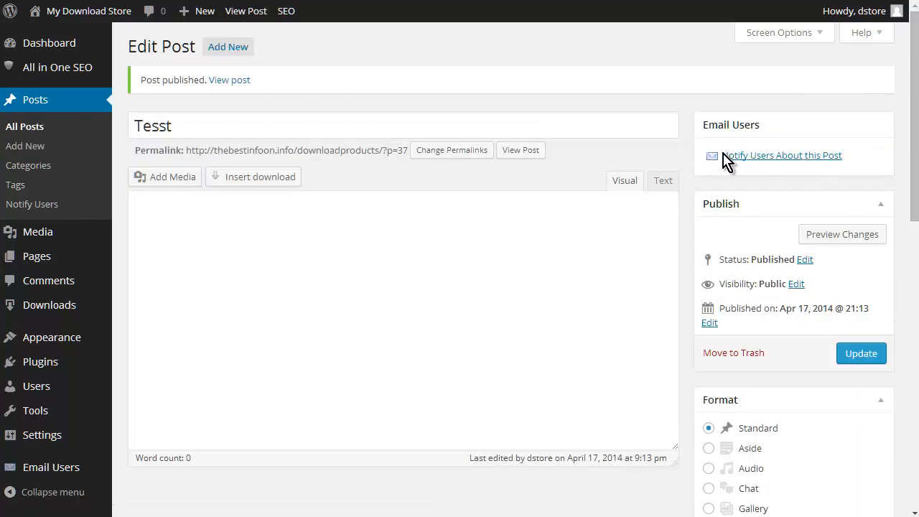
Send a notification email about the published post to the Subscriber role
left_click(805, 159)
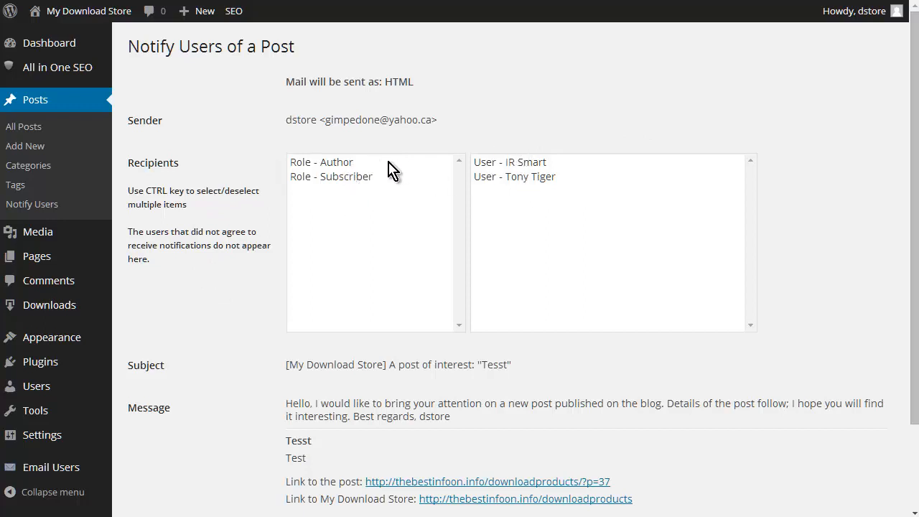
left_click(347, 178)
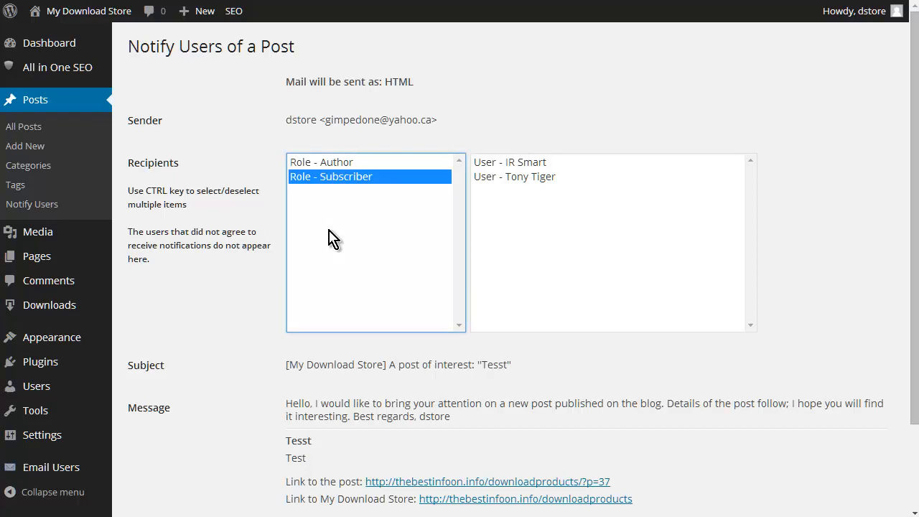
scroll(231, 237, "down", 2)
scroll(232, 244, "down", 1)
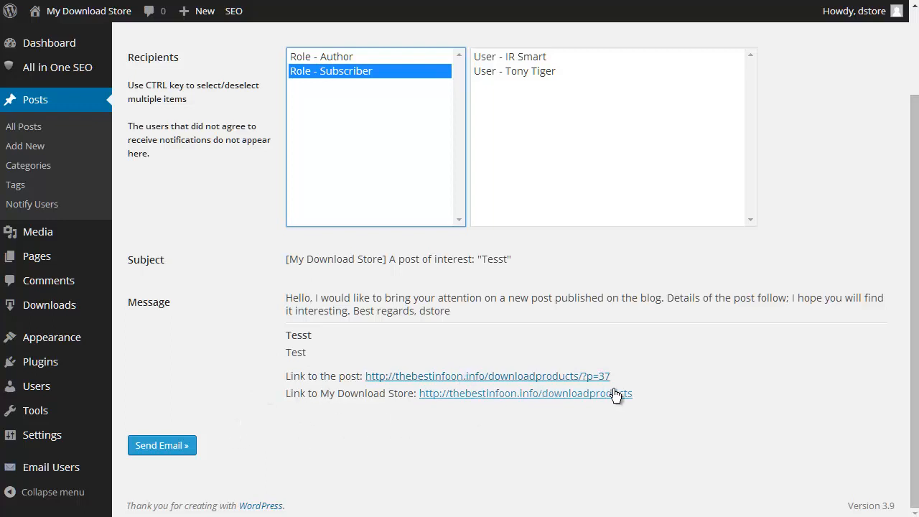
left_click(172, 452)
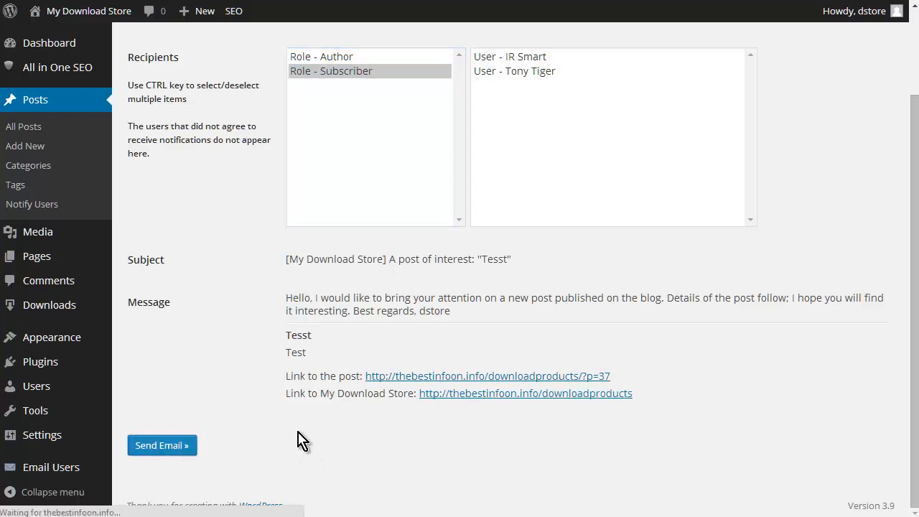